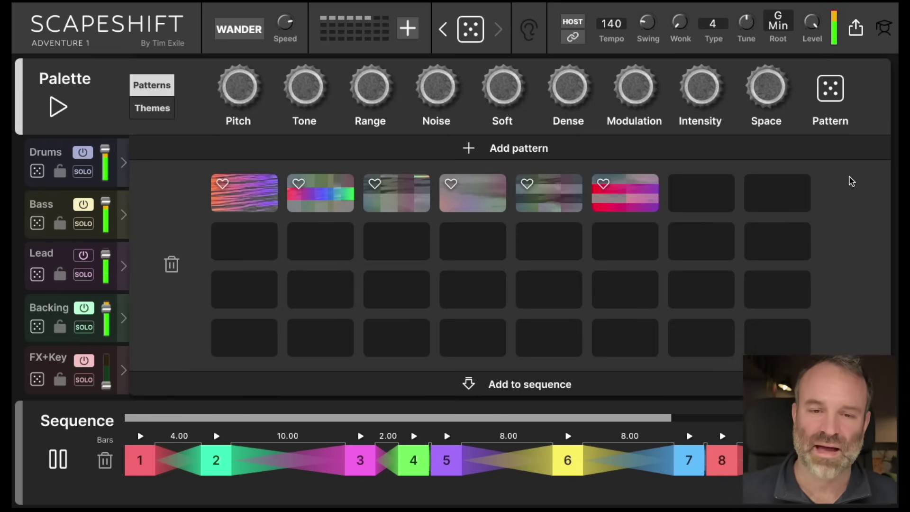
- Stop the sequence playback and clear all patterns from both the palette and the sequence
mouse_move(604, 211)
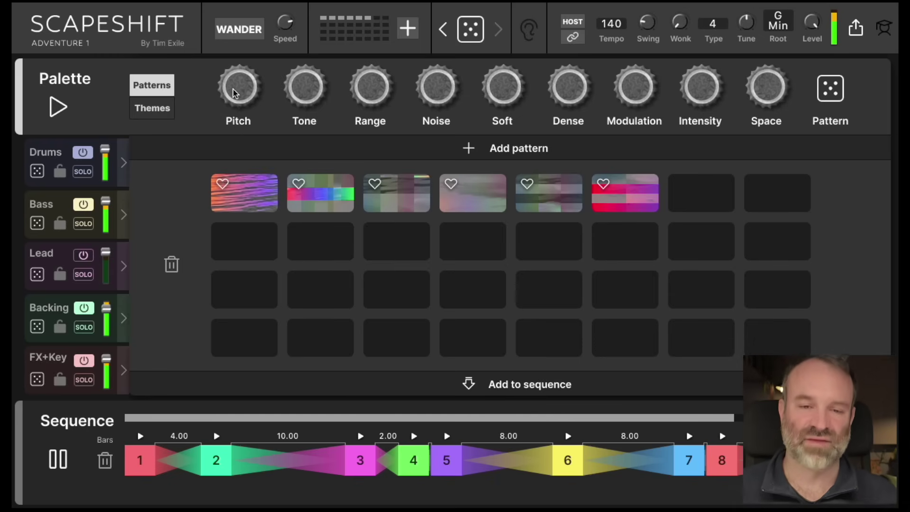
mouse_move(225, 201)
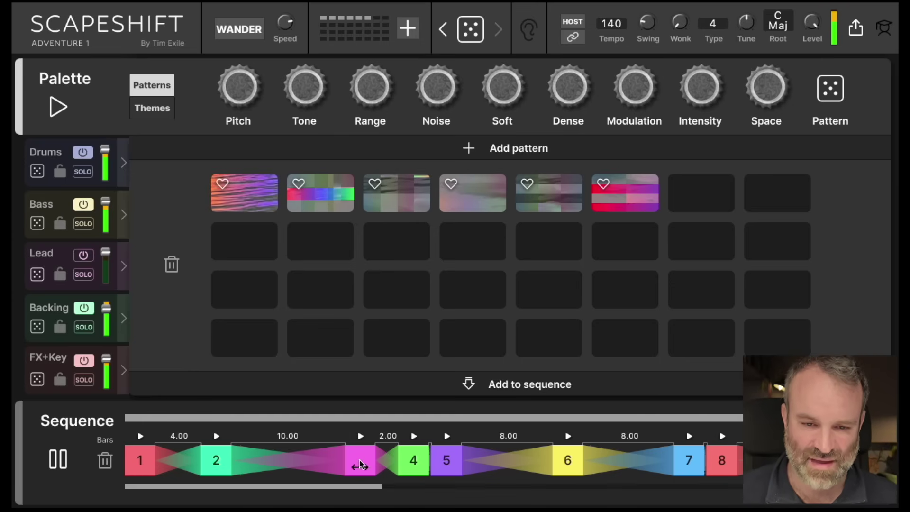
drag(412, 491, 701, 490)
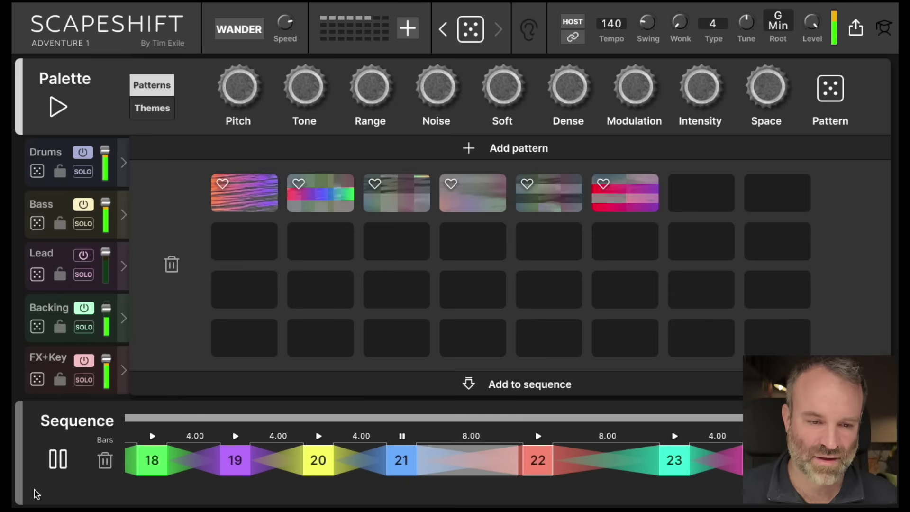
key(space)
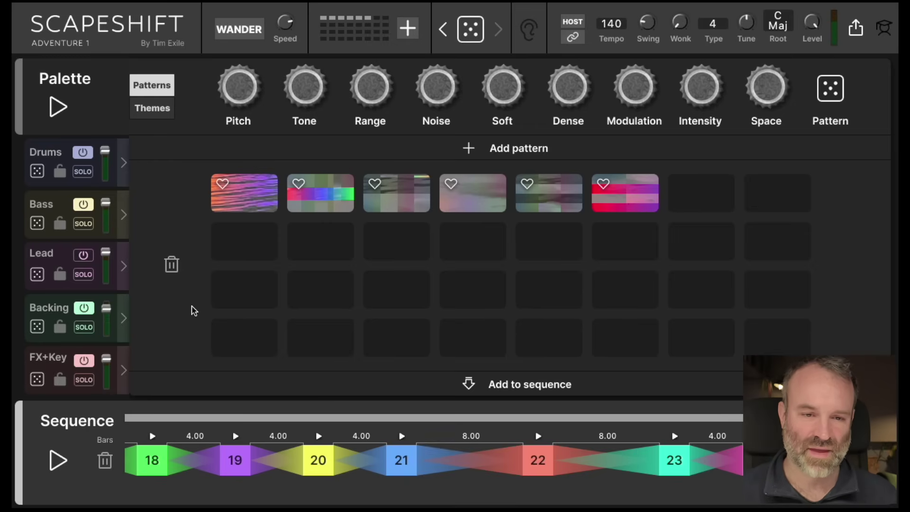
click(171, 264)
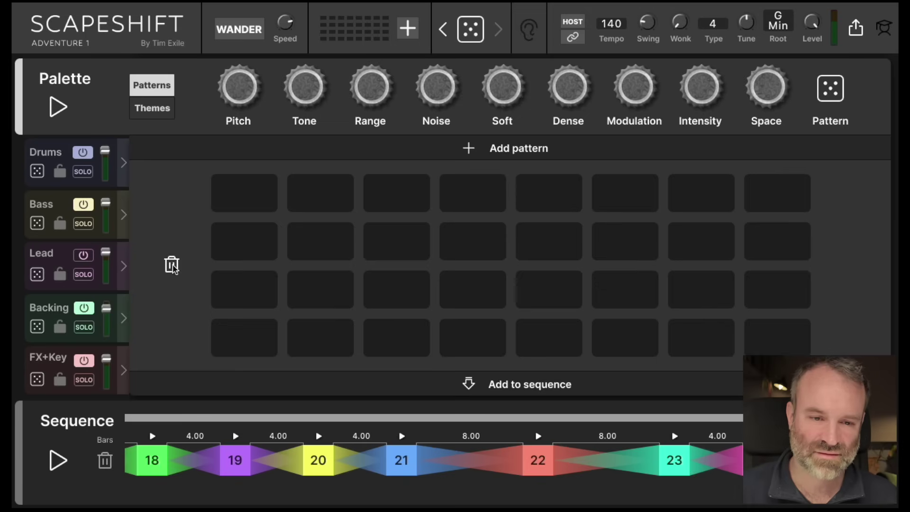
click(104, 461)
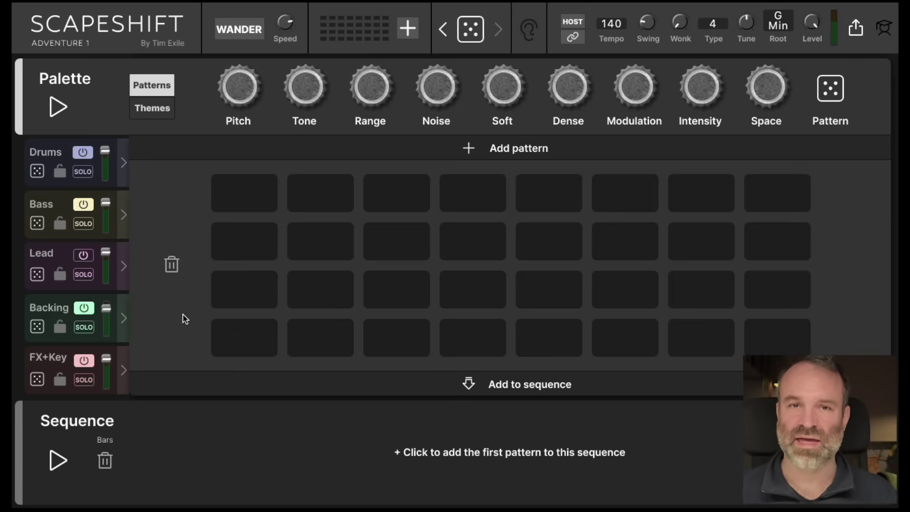
- Show the palette's themes and generate patterns to audition from Dreamhouse, Wild Drums, Infinity and Bubble
click(158, 113)
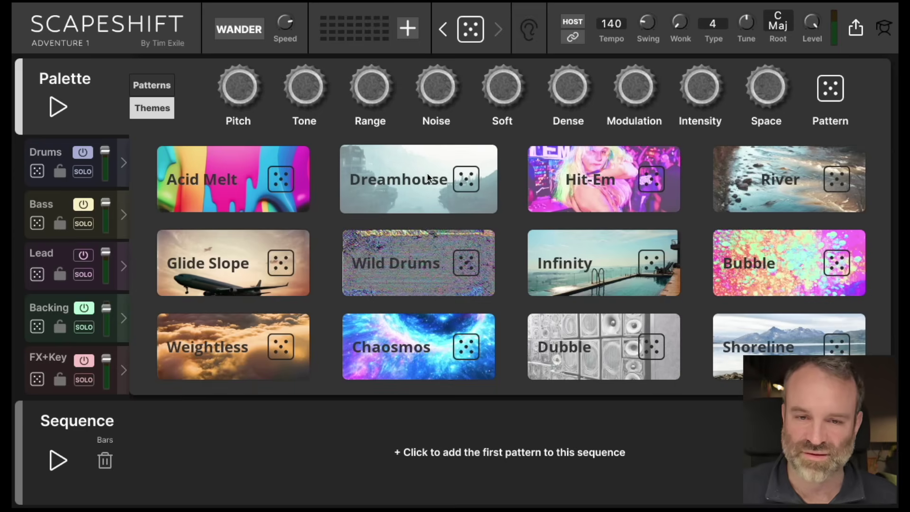
click(464, 176)
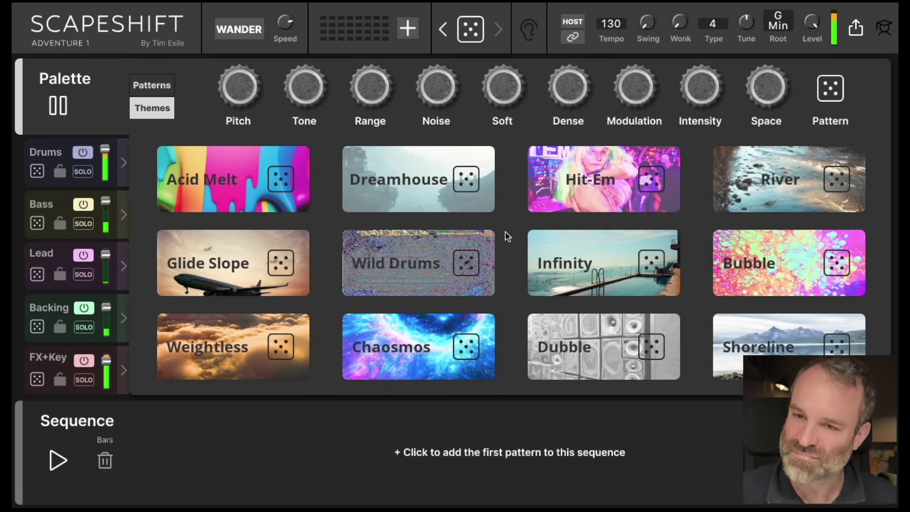
click(399, 175)
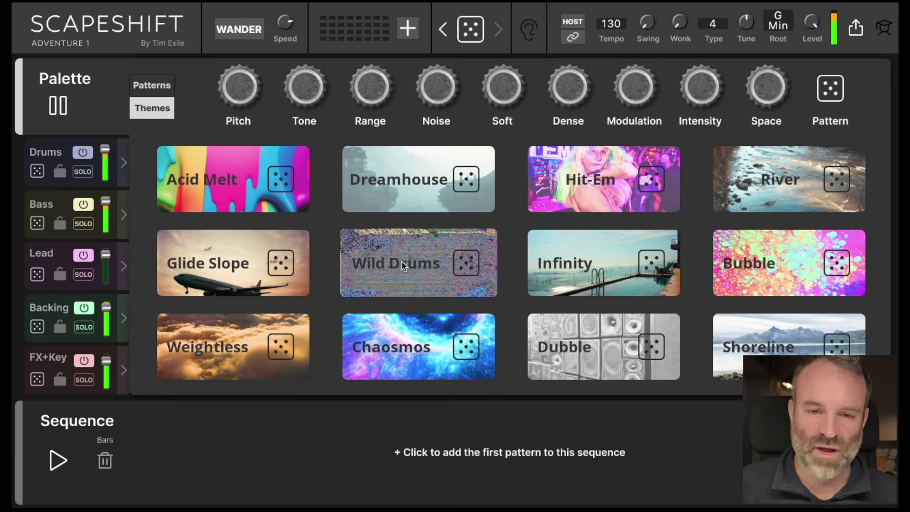
click(467, 261)
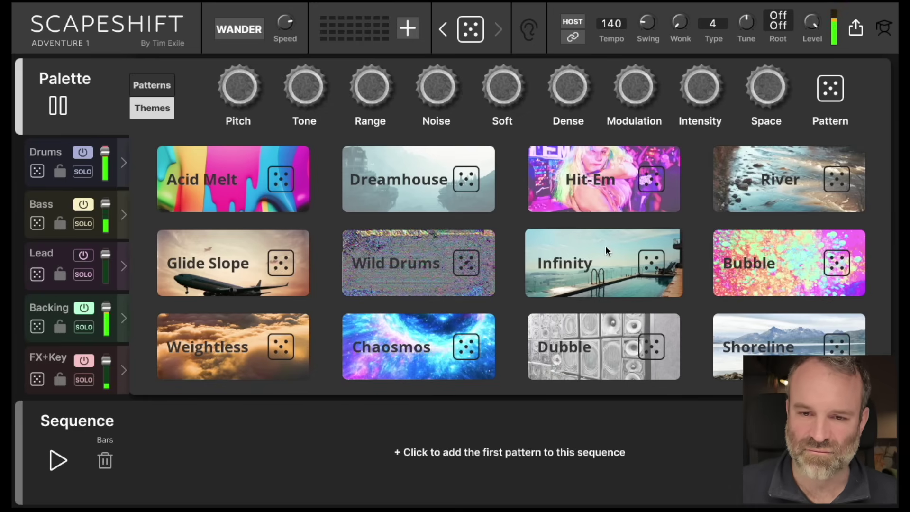
click(597, 256)
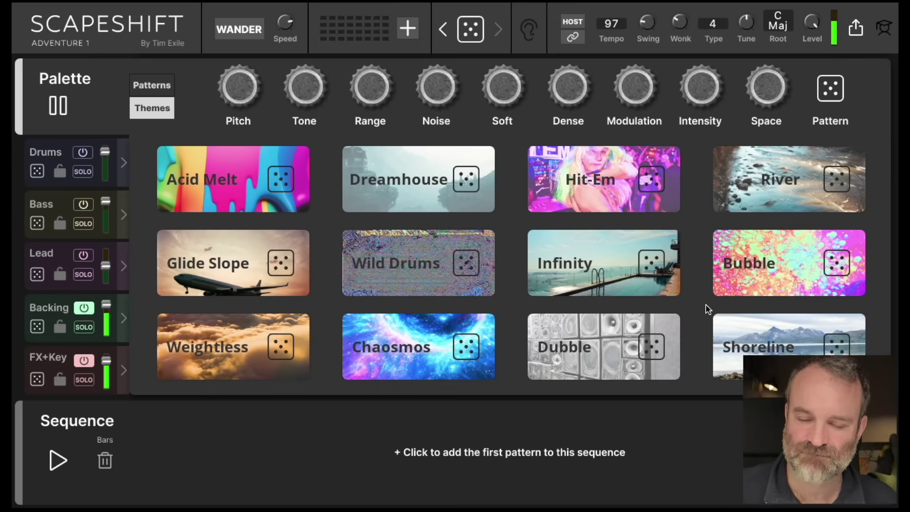
click(760, 271)
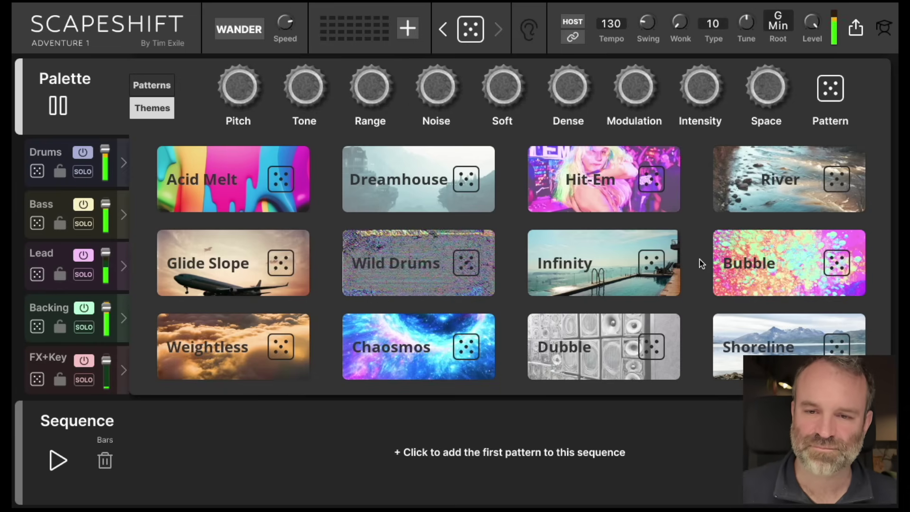
- Step back through the history of generated patterns to listen to the earlier ones again
click(442, 32)
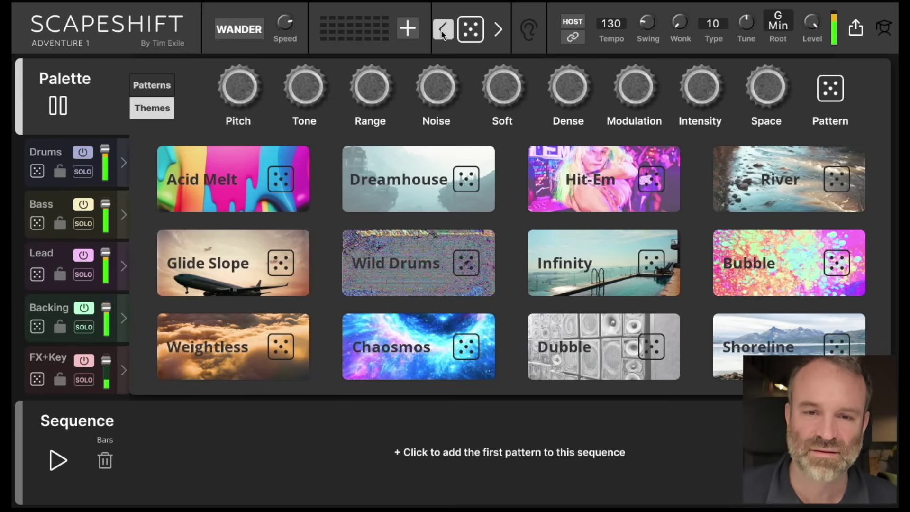
click(443, 32)
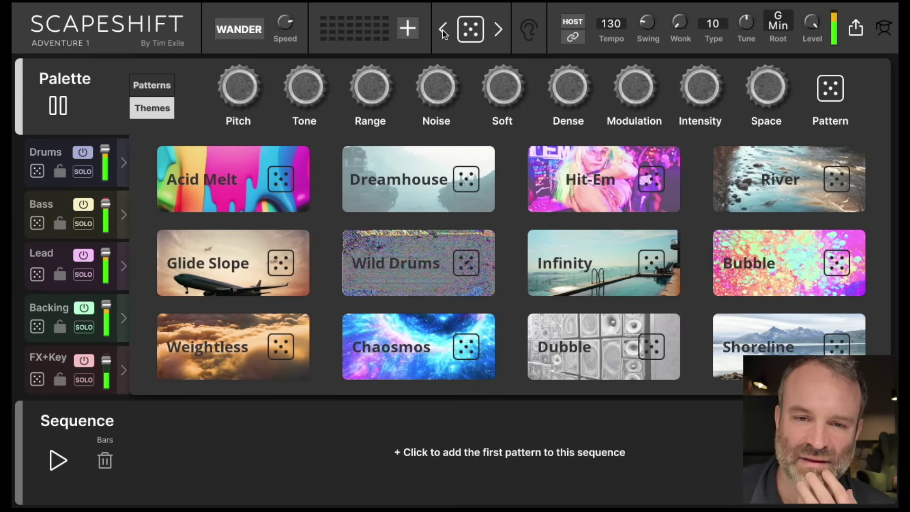
click(443, 33)
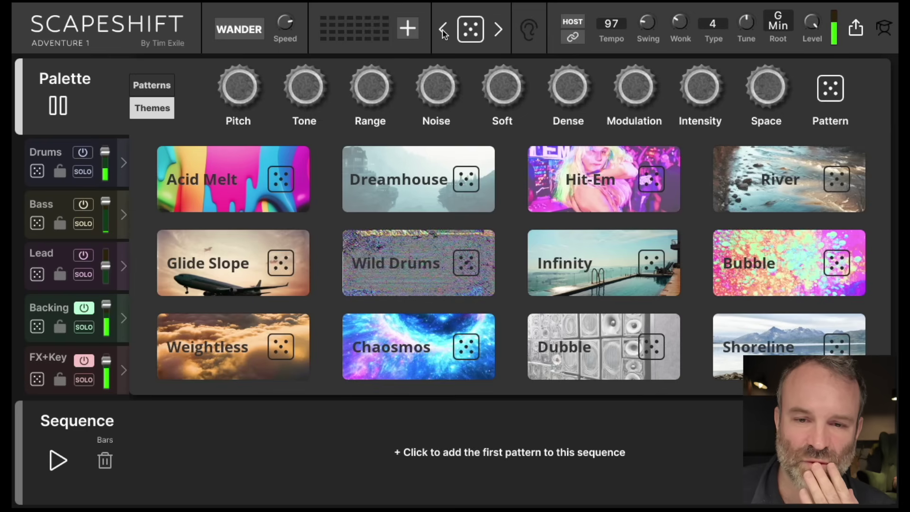
click(444, 32)
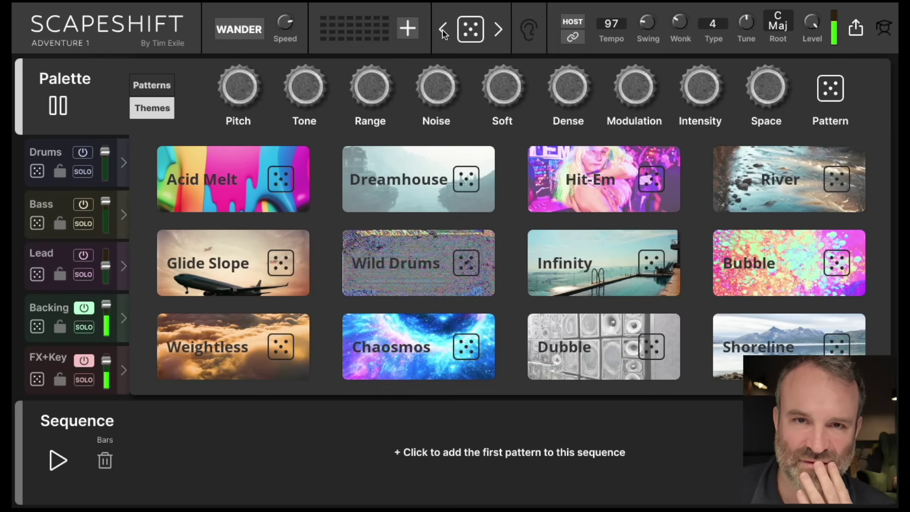
click(443, 33)
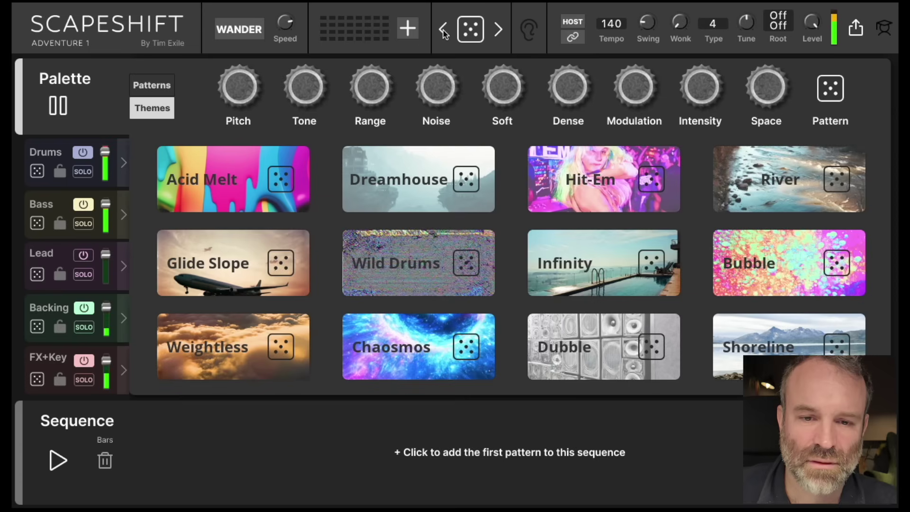
click(443, 33)
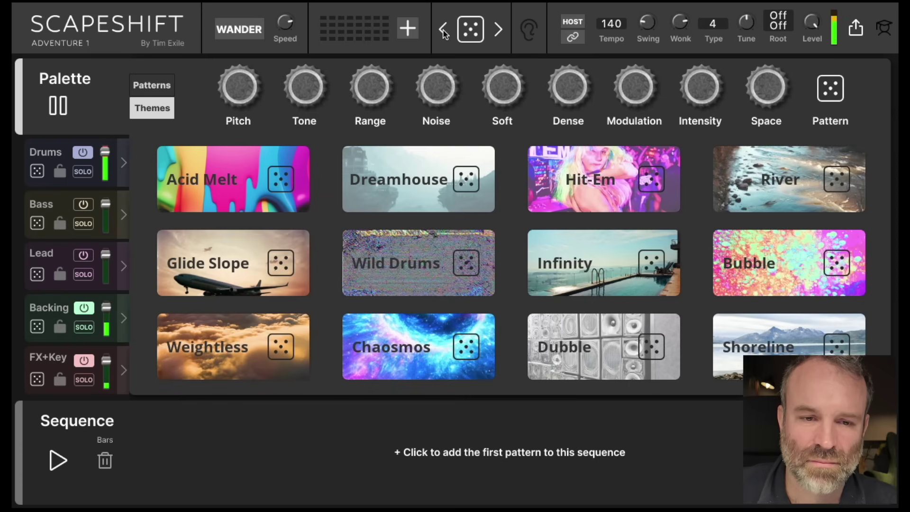
click(443, 32)
click(443, 32)
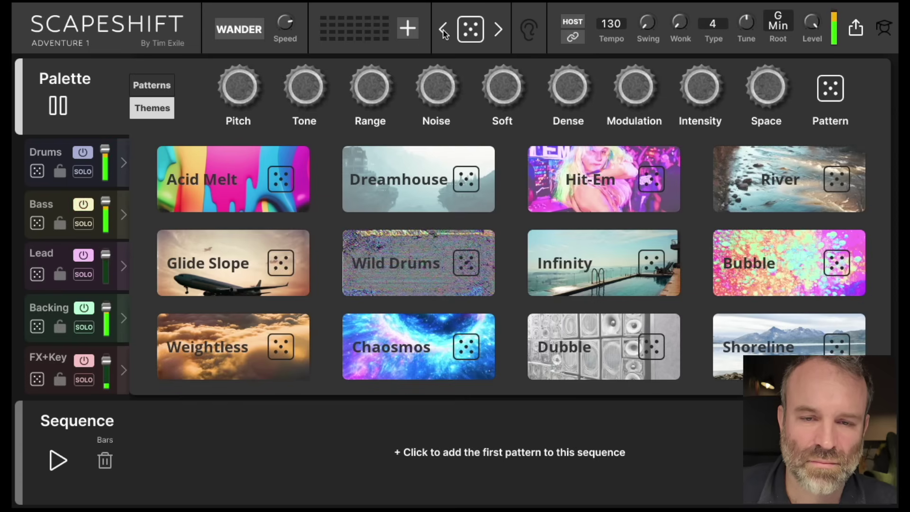
- Generate several new global random patterns and stop the palette playback
click(475, 31)
click(475, 32)
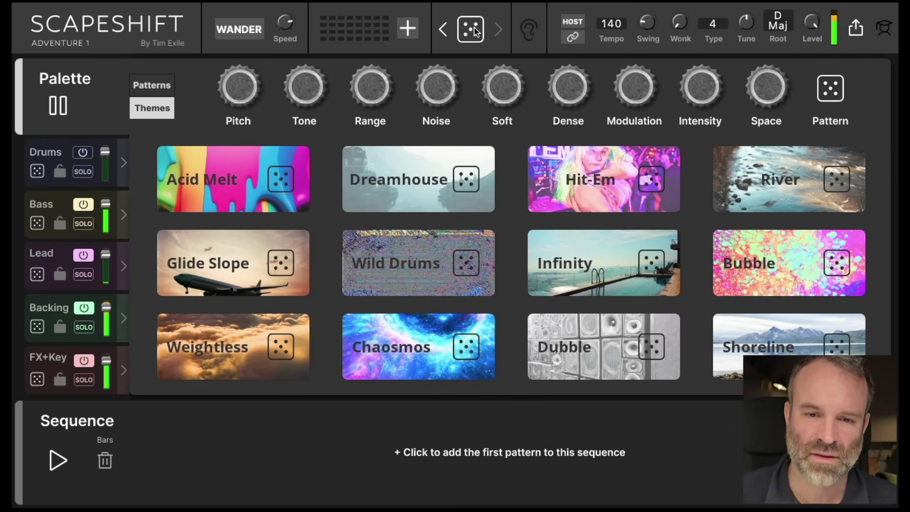
click(475, 31)
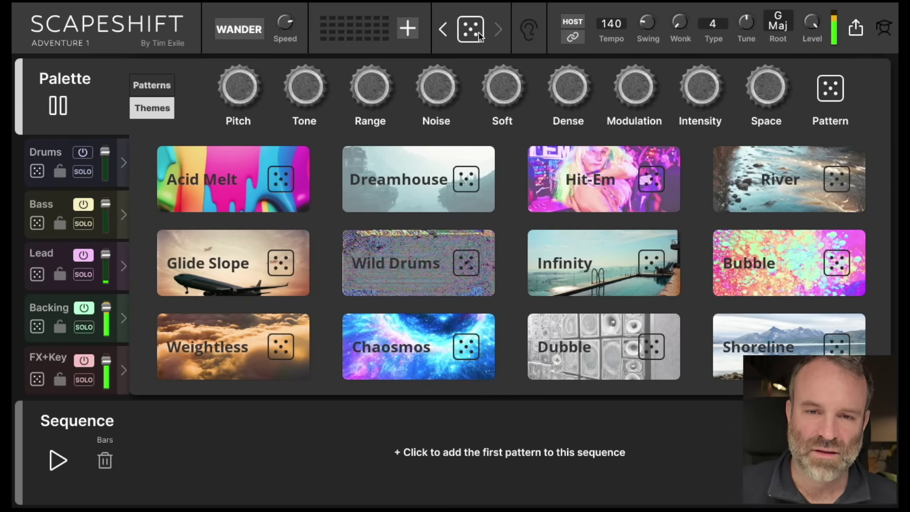
key(space)
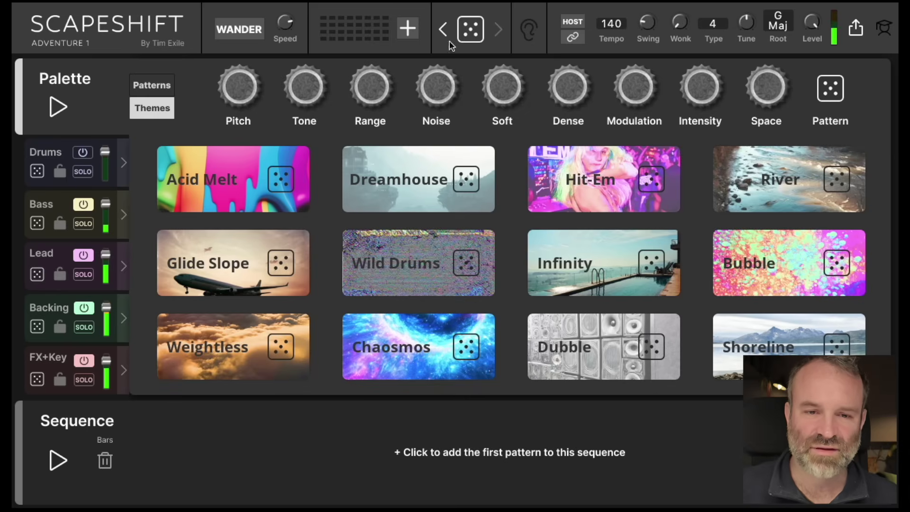
- Generate further patterns to audition from the Acid Melt, Bubble and Chaosmos themes
click(228, 182)
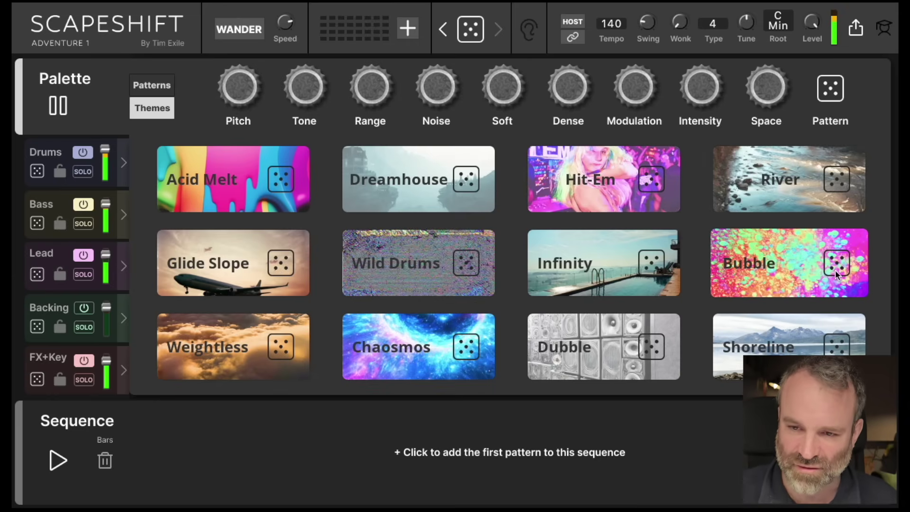
drag(838, 267, 827, 307)
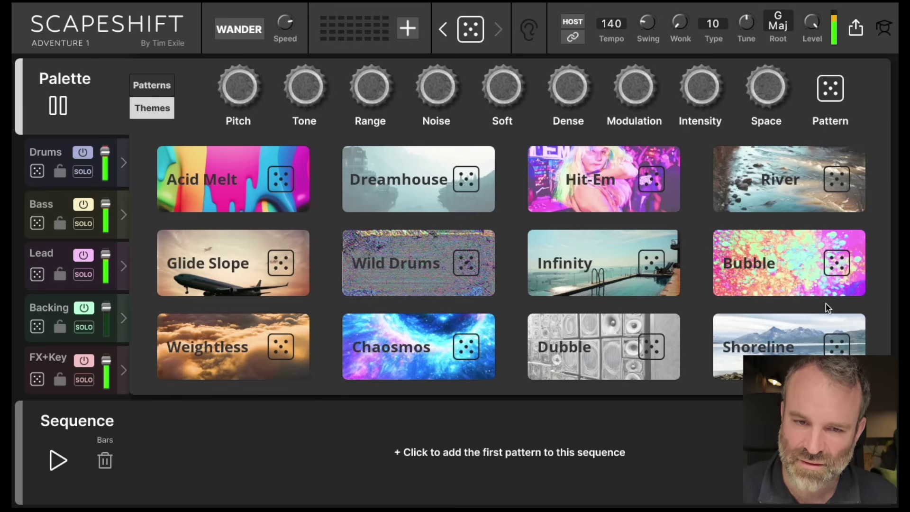
click(842, 263)
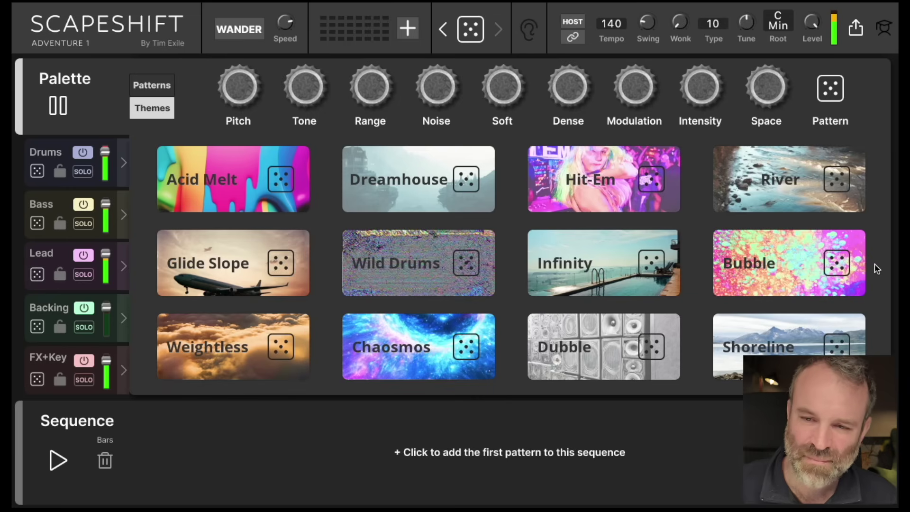
drag(848, 277, 833, 311)
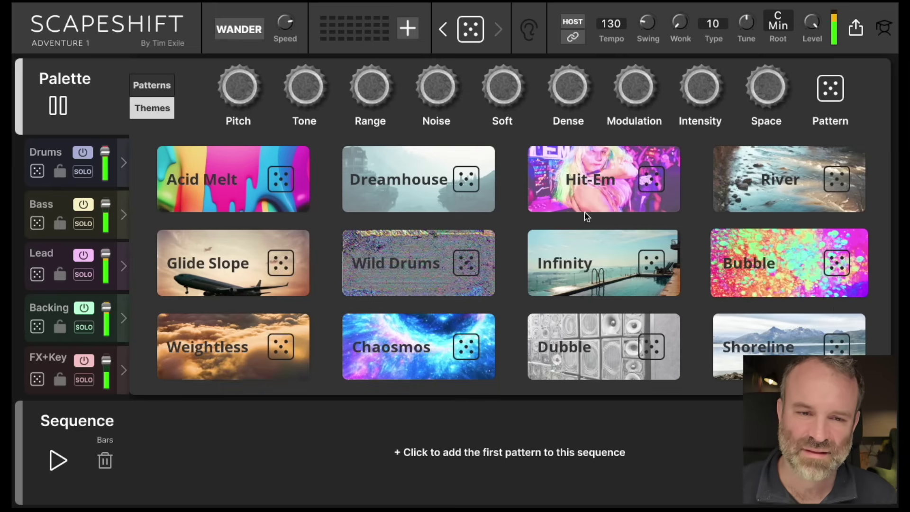
click(239, 173)
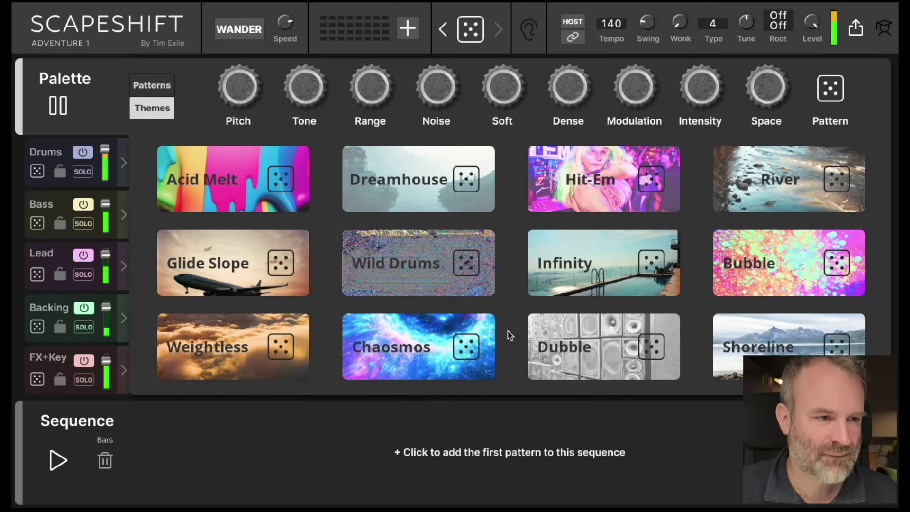
click(467, 349)
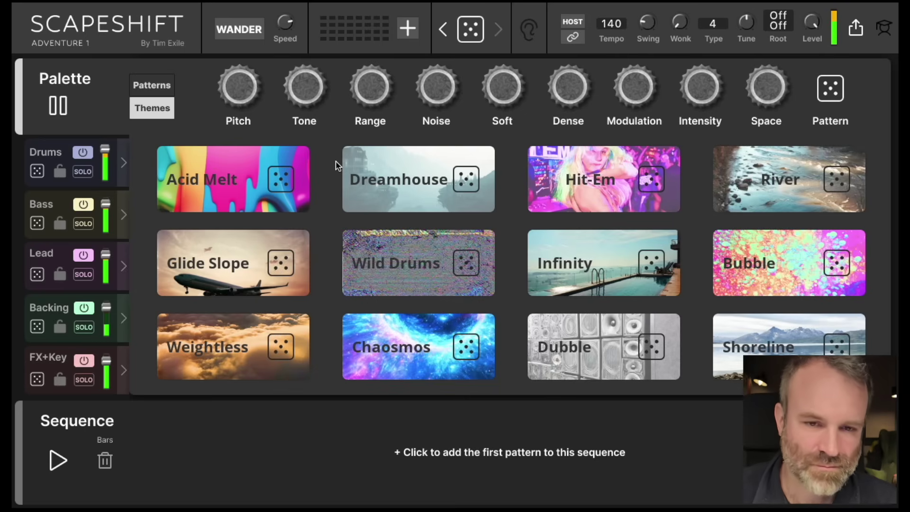
- Step back and forth through the generated pattern history and add the preferred patterns to the palette
click(441, 36)
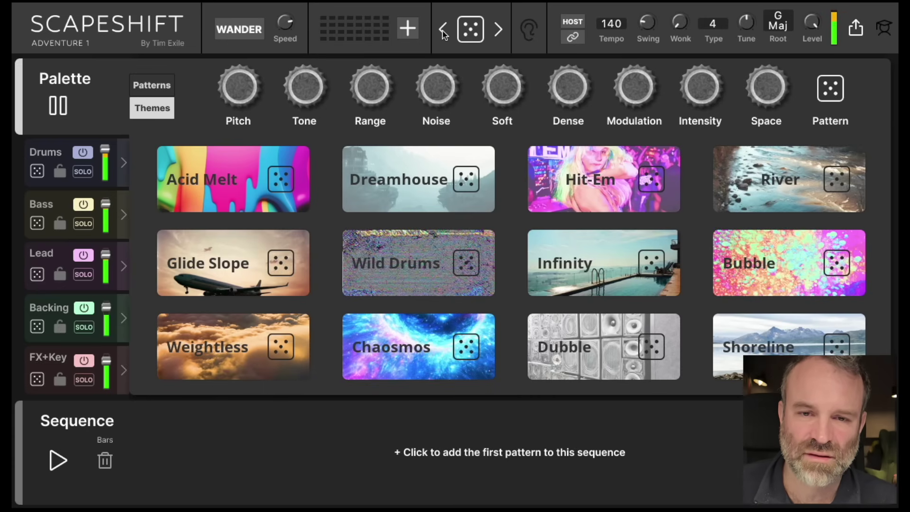
click(443, 35)
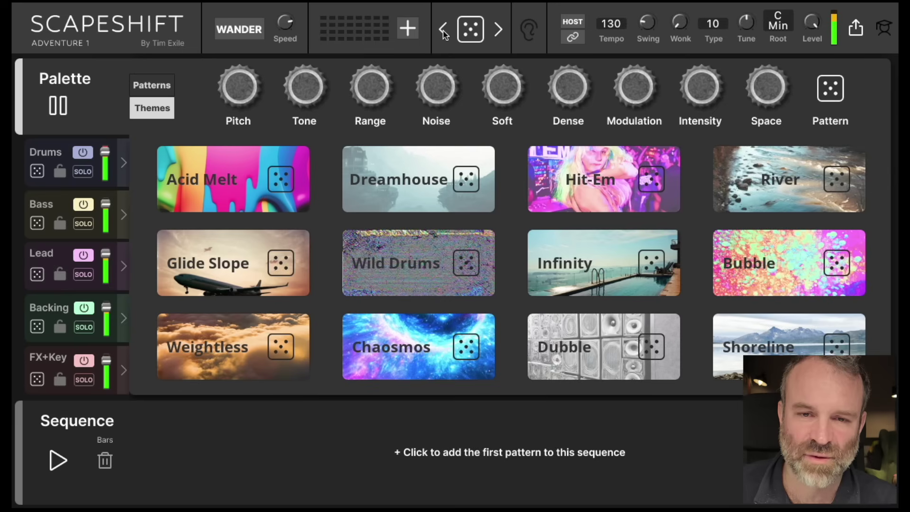
click(443, 34)
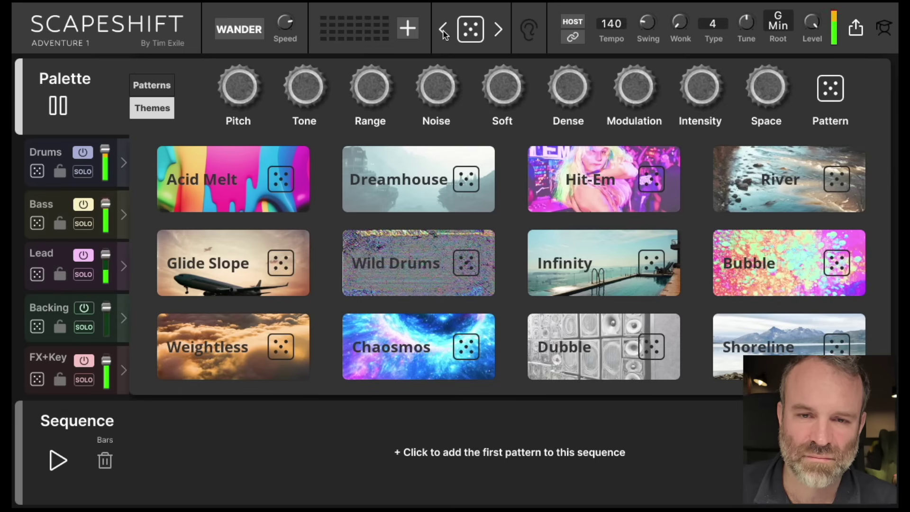
click(443, 34)
click(443, 34)
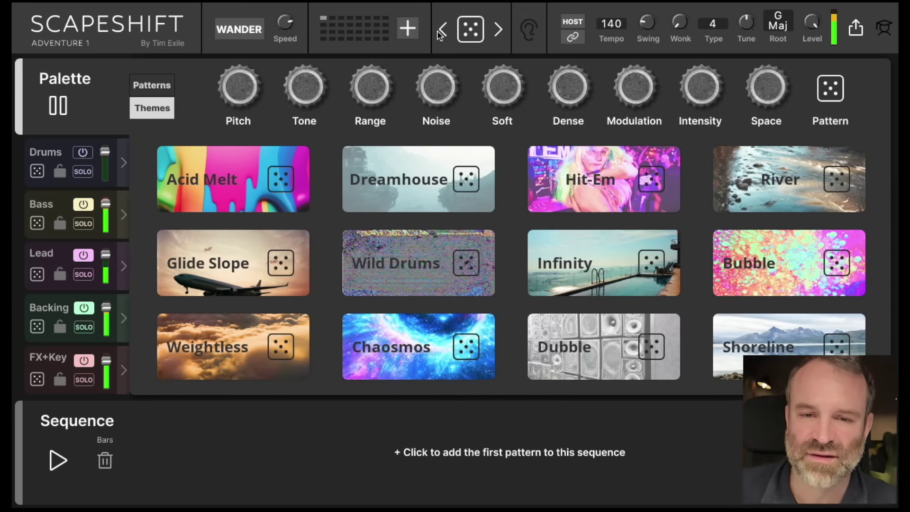
click(498, 30)
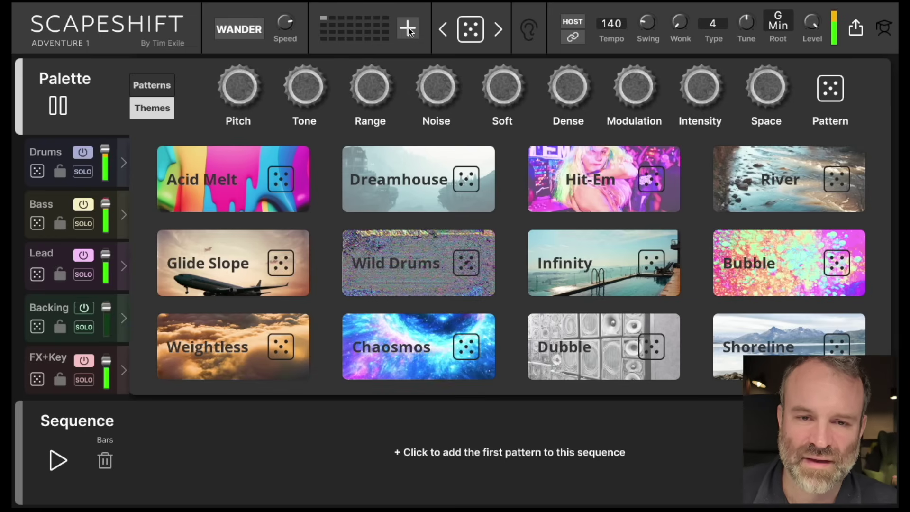
click(441, 30)
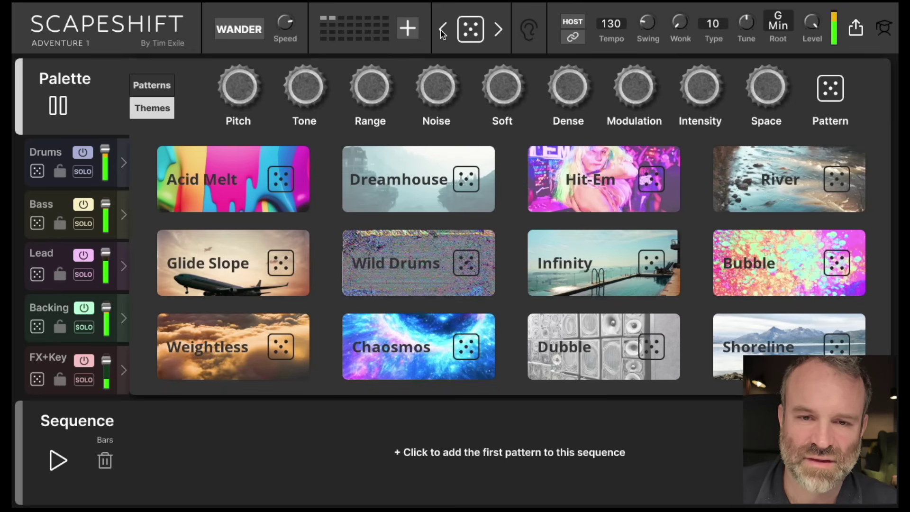
click(498, 31)
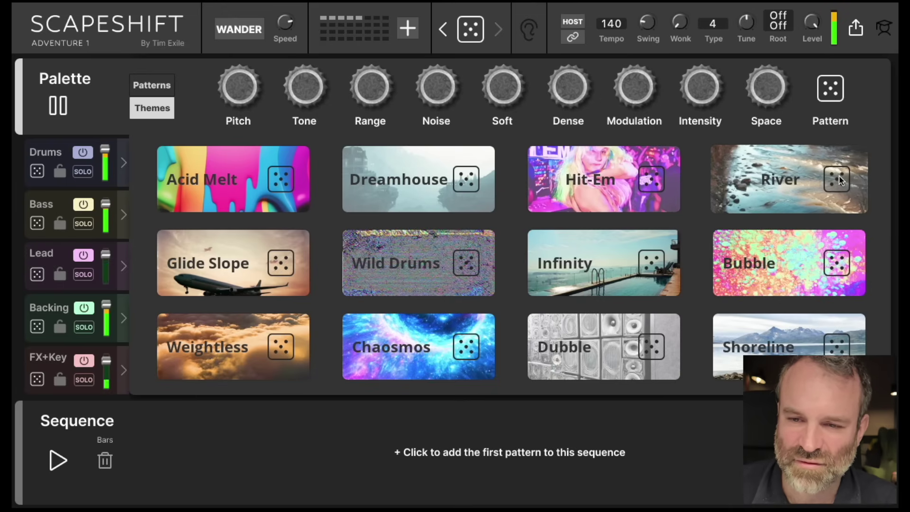
- Generate another pattern from the River theme and step back through the pattern history to compare it with the earlier ones
click(446, 31)
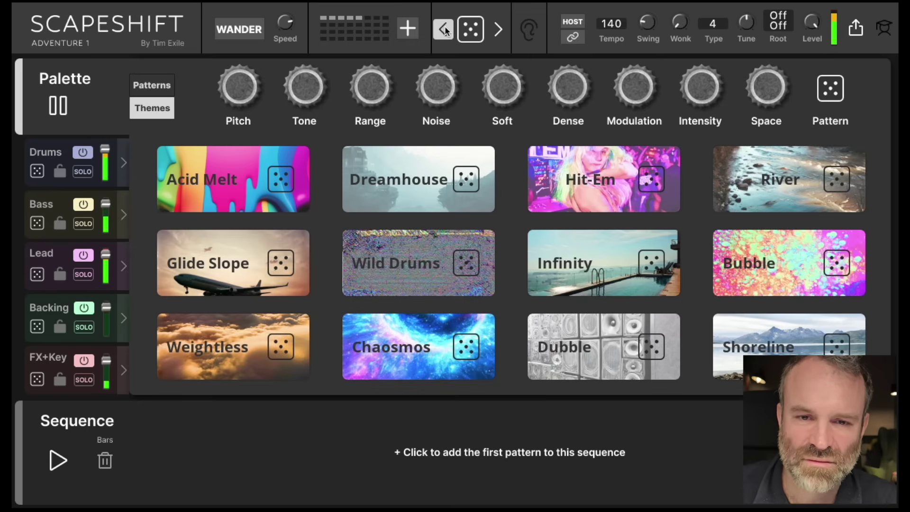
click(835, 179)
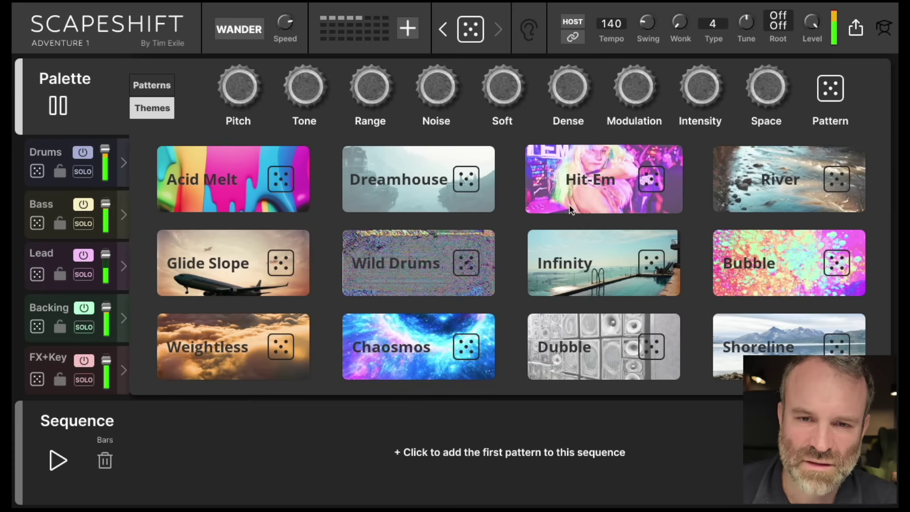
click(442, 29)
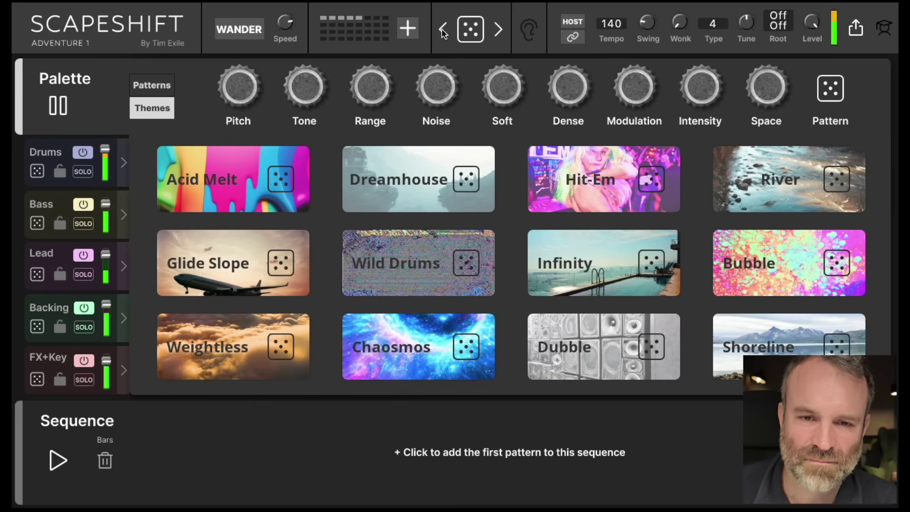
click(441, 29)
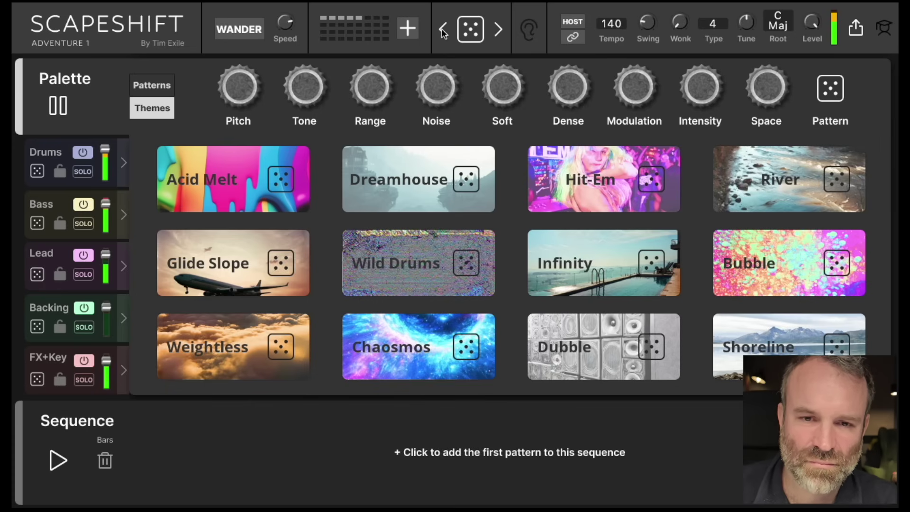
- Generate patterns from the Acid Melt and Shoreline themes, and switch the palette from themes to its stored patterns
click(209, 184)
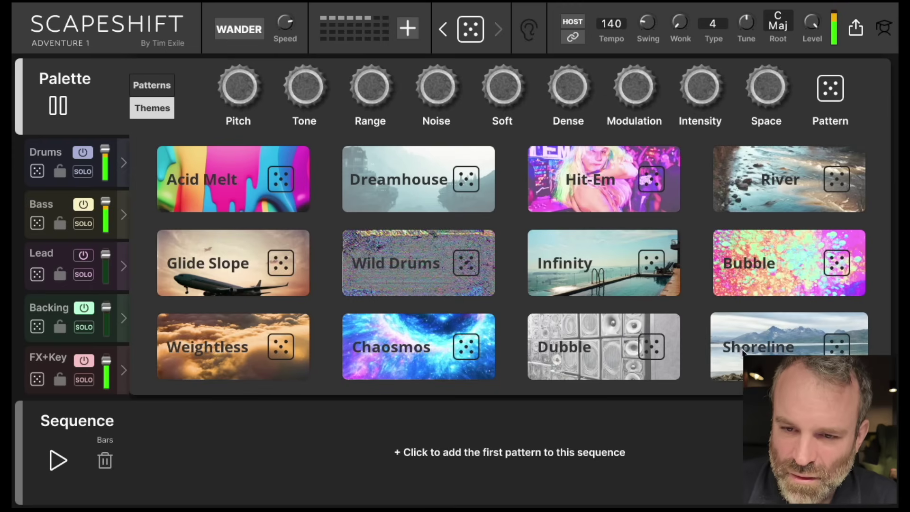
click(837, 351)
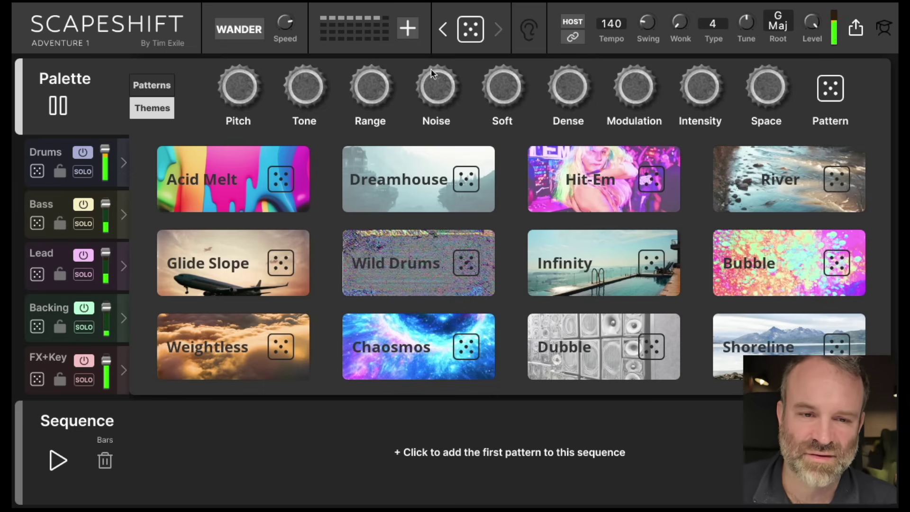
click(153, 87)
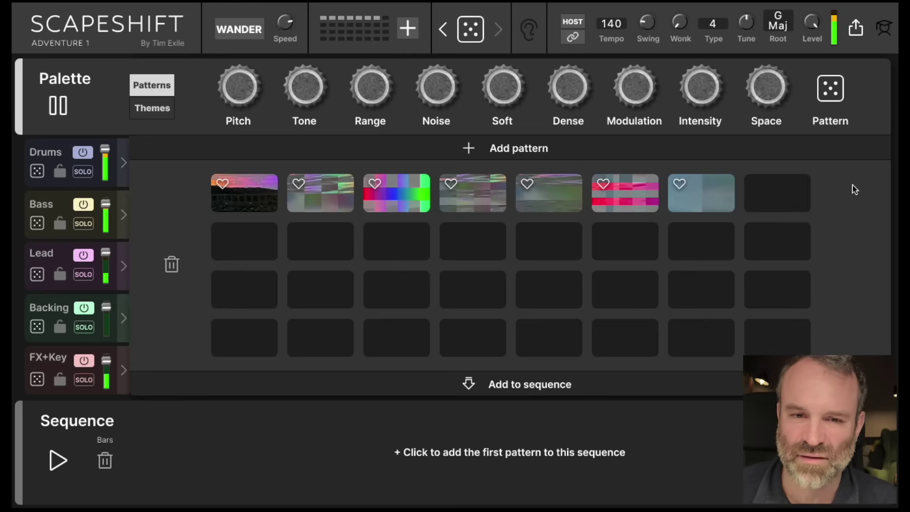
- Turn on Wander, generate several new global random patterns and add two of them to the palette
click(235, 32)
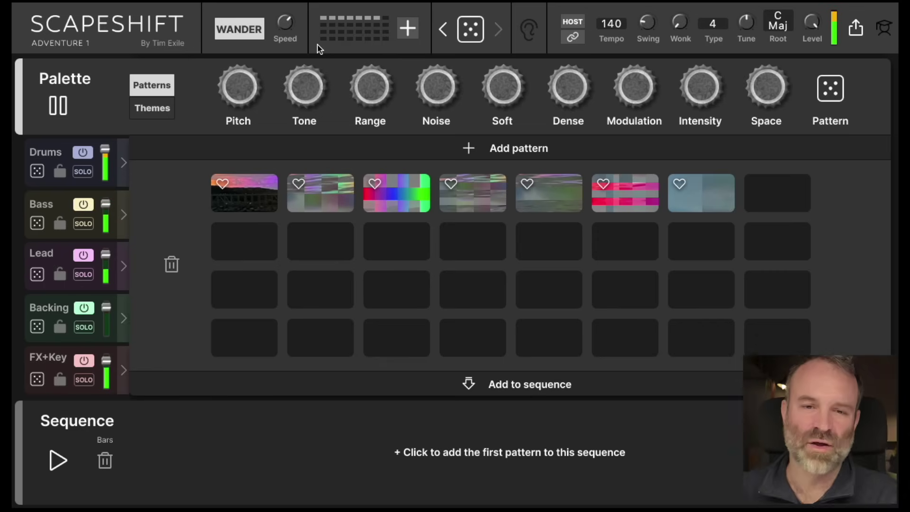
click(468, 31)
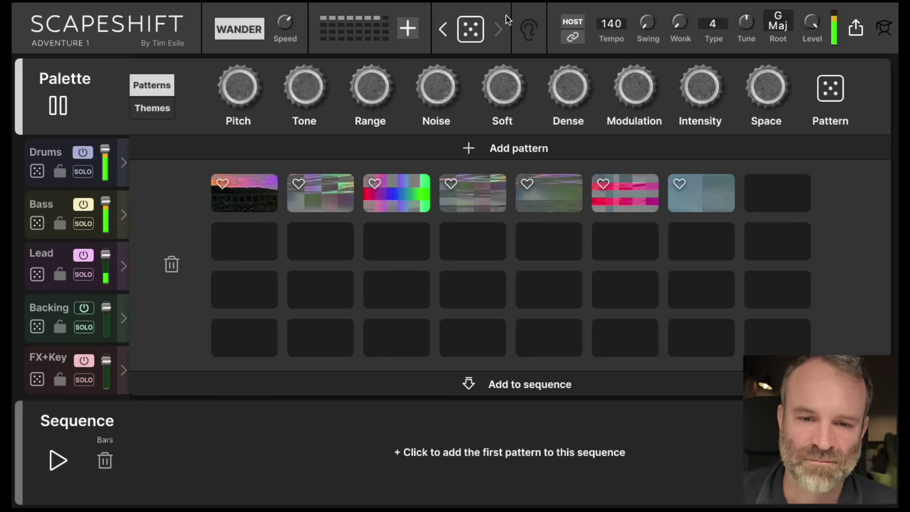
click(468, 151)
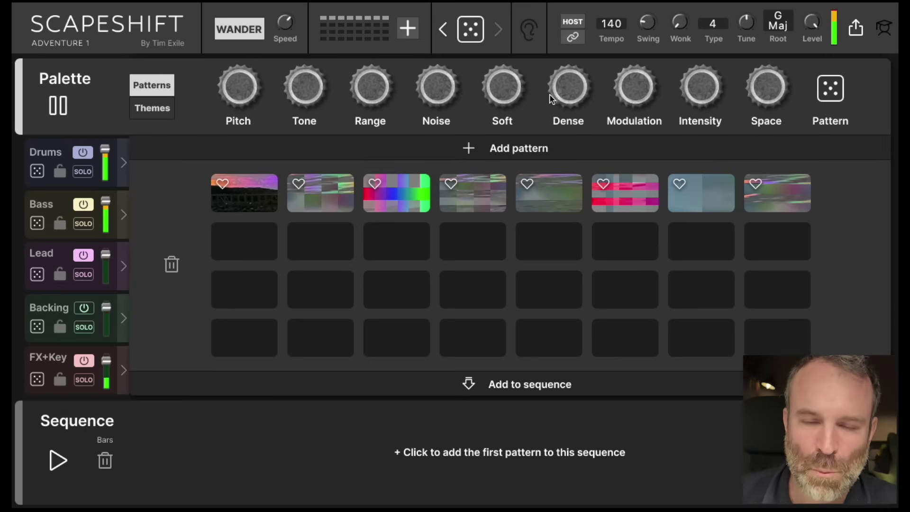
click(472, 33)
click(472, 33)
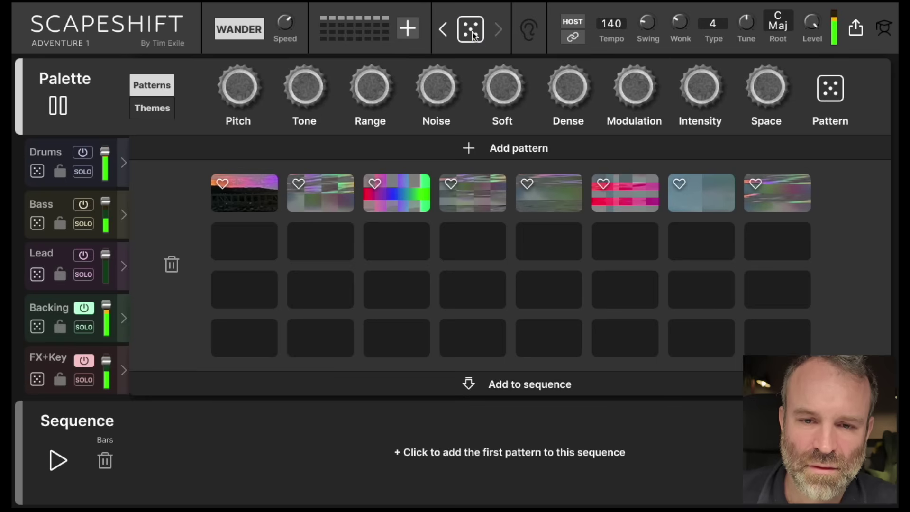
click(471, 149)
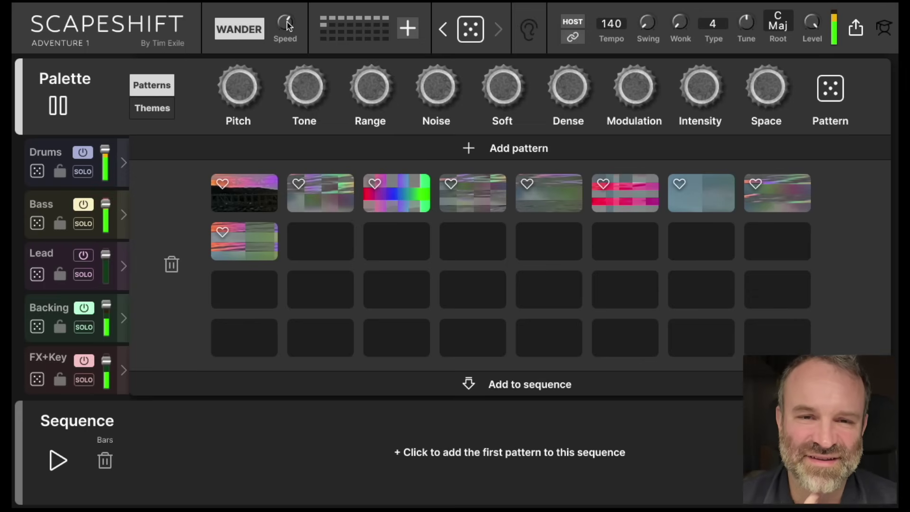
- Turn off Wander and stop the palette playback
click(240, 33)
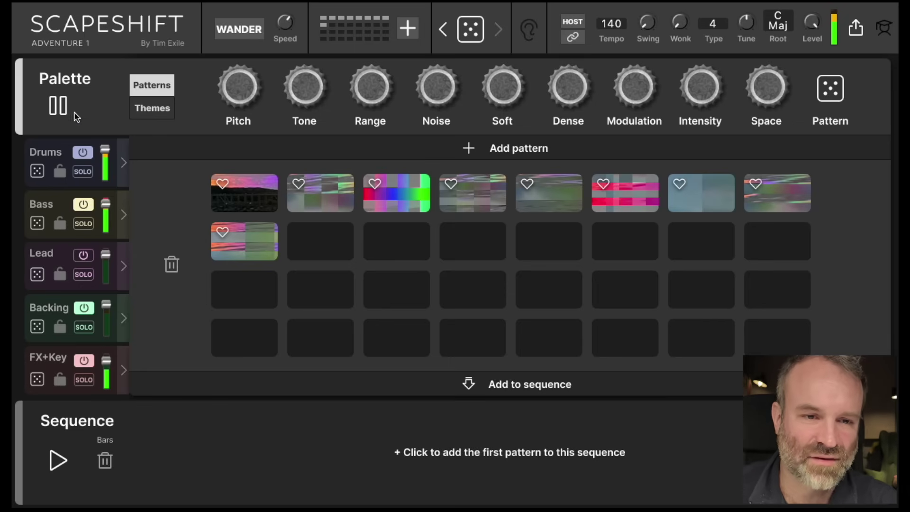
click(59, 105)
click(59, 105)
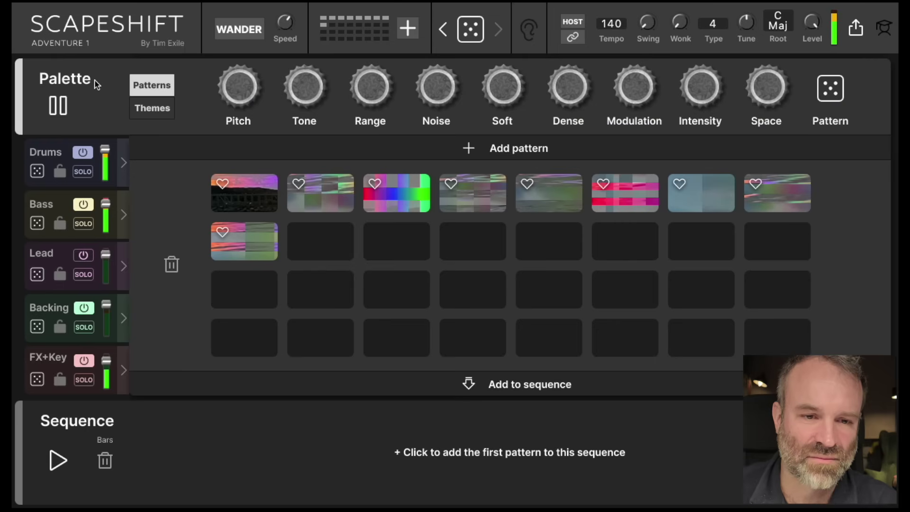
click(67, 102)
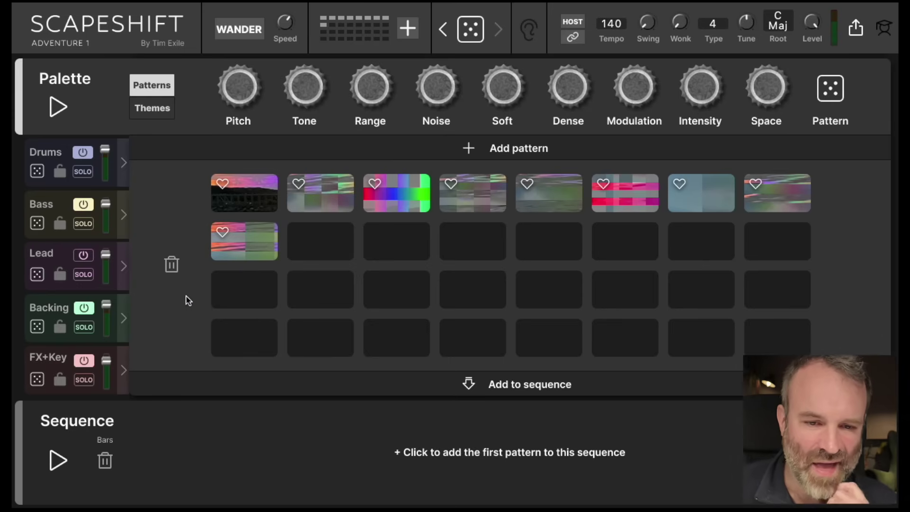
- Audition the first three palette patterns, return to the second one and switch off its Drums channel
click(244, 202)
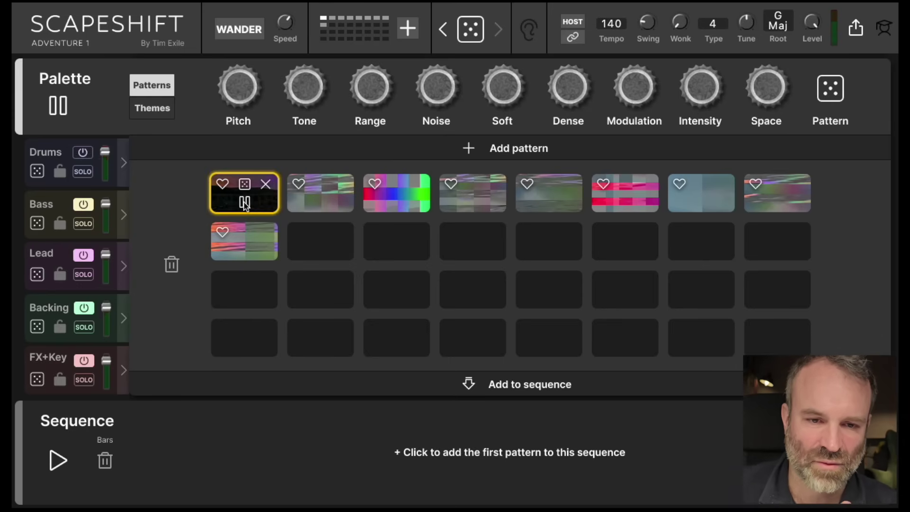
click(320, 203)
click(397, 204)
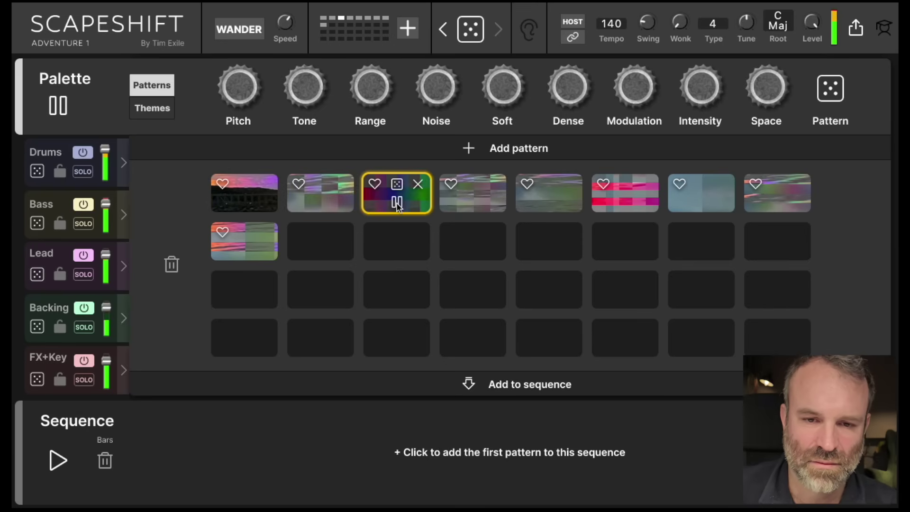
click(320, 203)
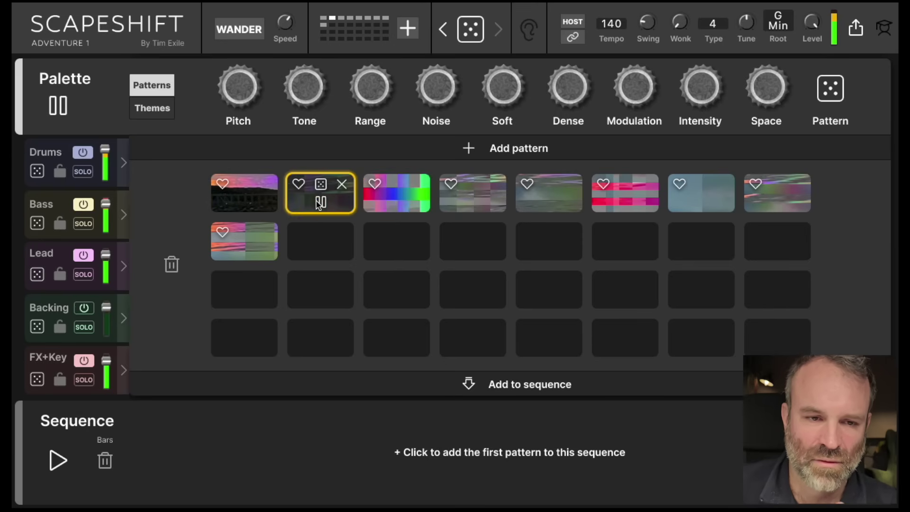
click(83, 152)
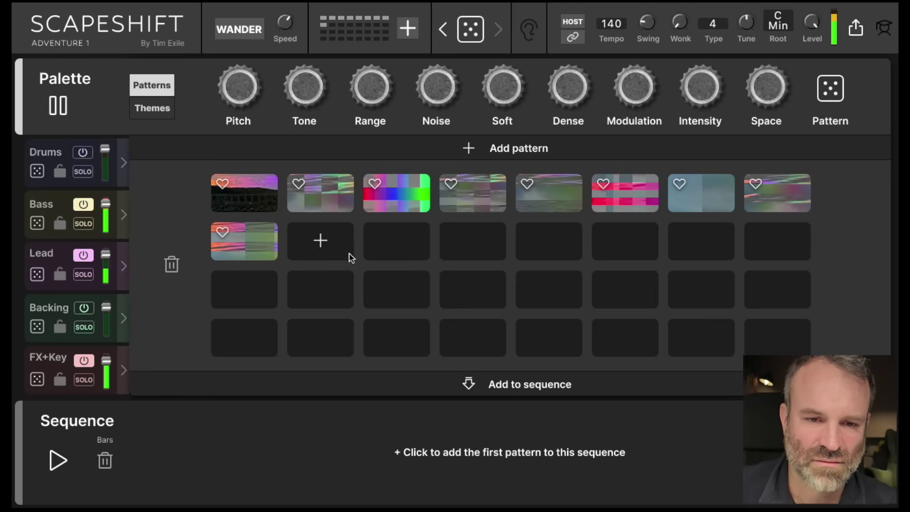
mouse_move(330, 209)
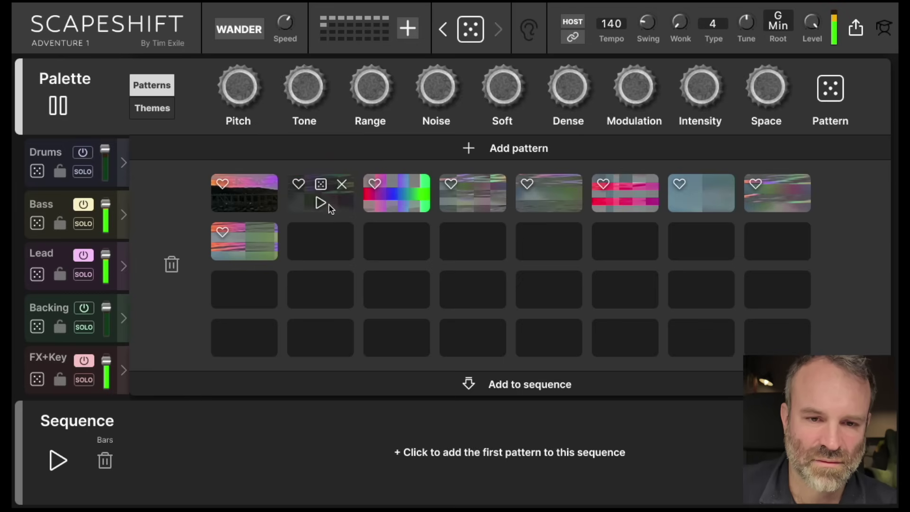
- Start the sequence, play the second palette pattern and add it twice to make a four-pattern sequence with 8-bar transitions
click(399, 454)
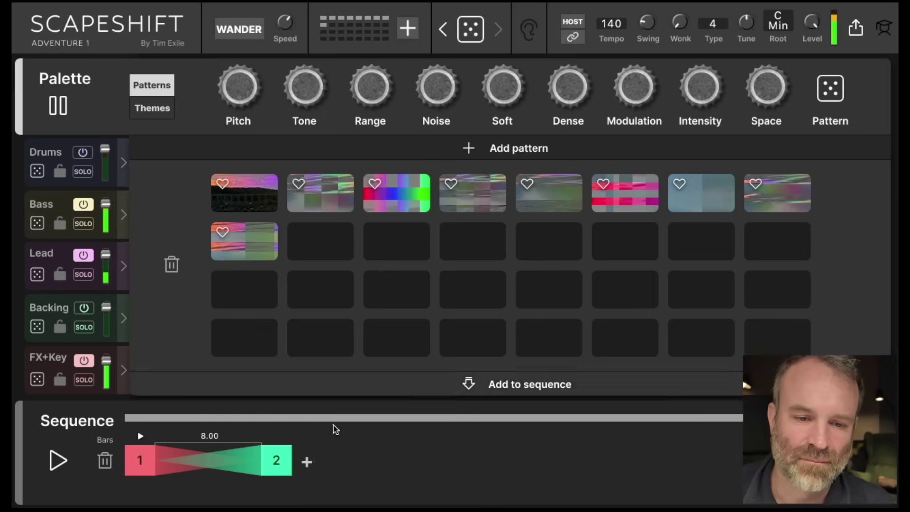
mouse_move(285, 454)
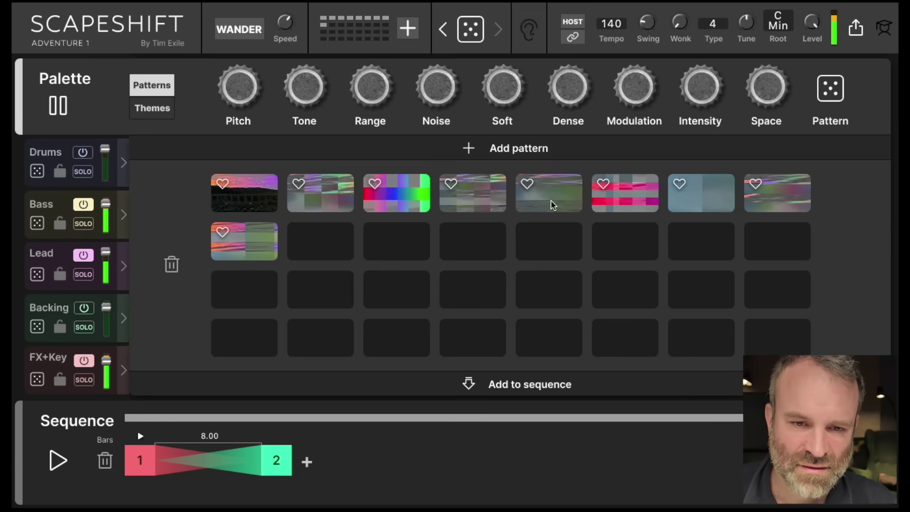
click(321, 204)
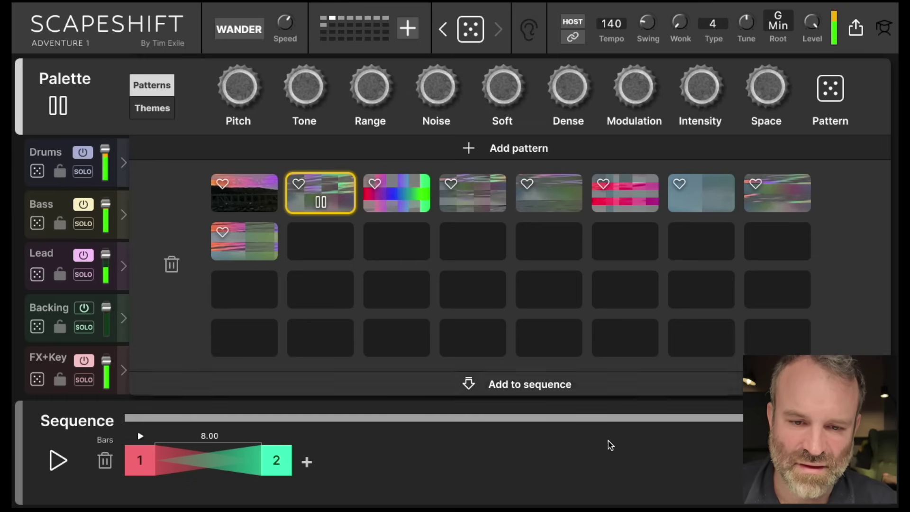
click(469, 386)
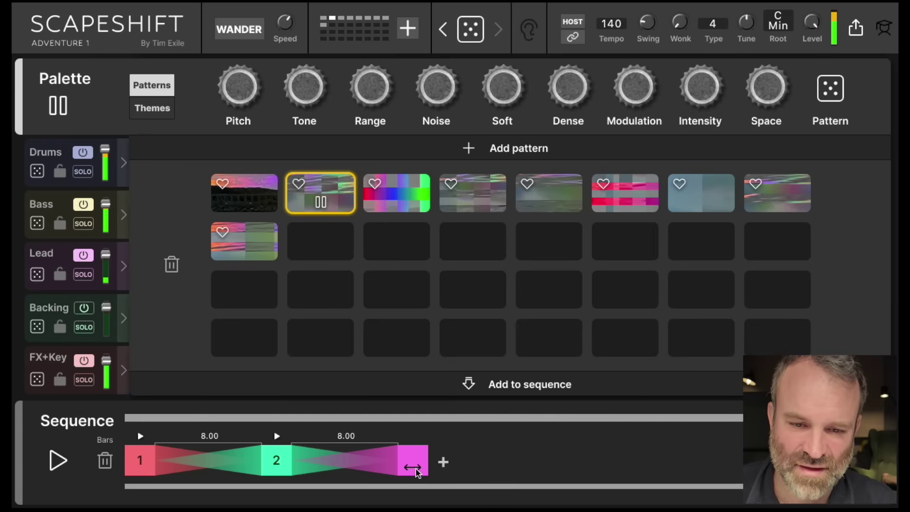
click(468, 384)
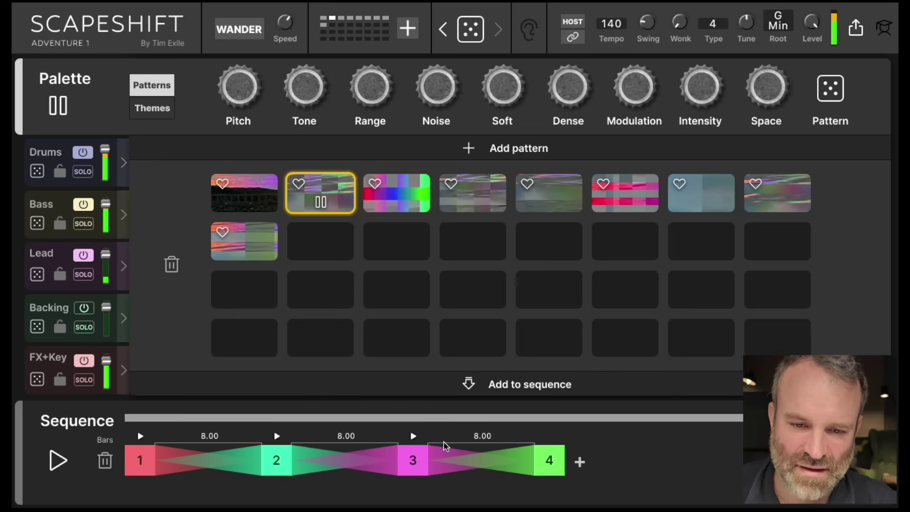
- Move pattern 3 right up against pattern 2 in the sequence, stop the palette and play the sequence through the shortened transition
drag(412, 467, 308, 469)
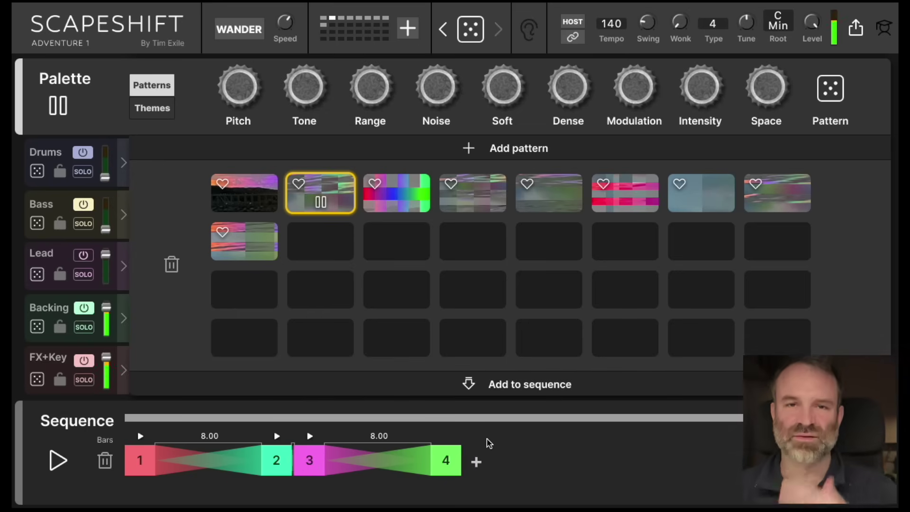
mouse_move(255, 246)
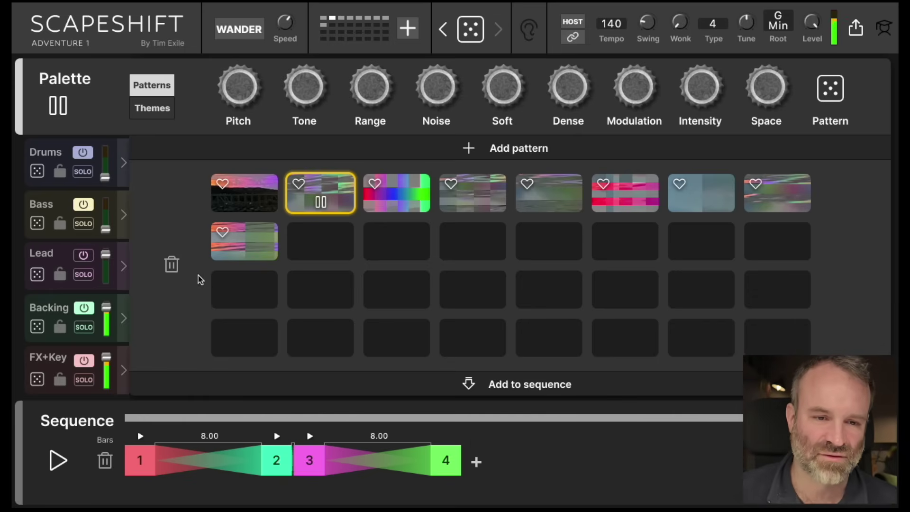
key(space)
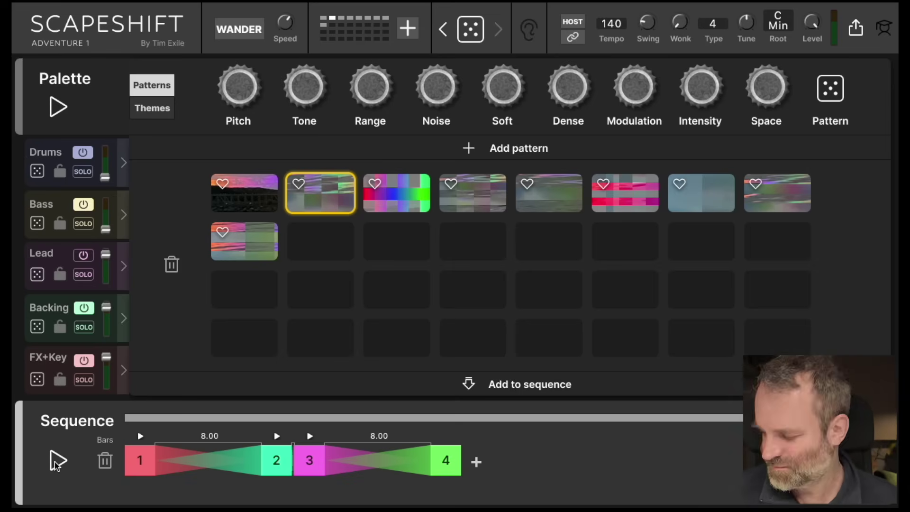
click(57, 466)
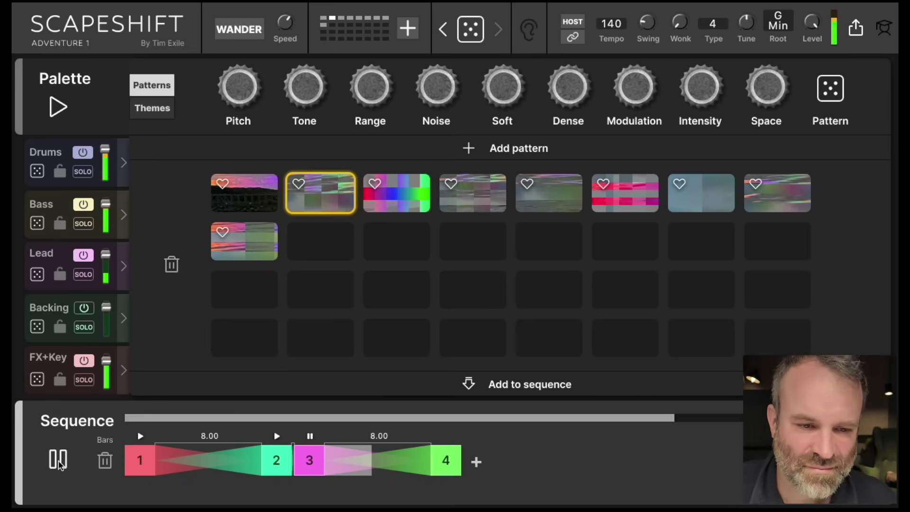
click(58, 462)
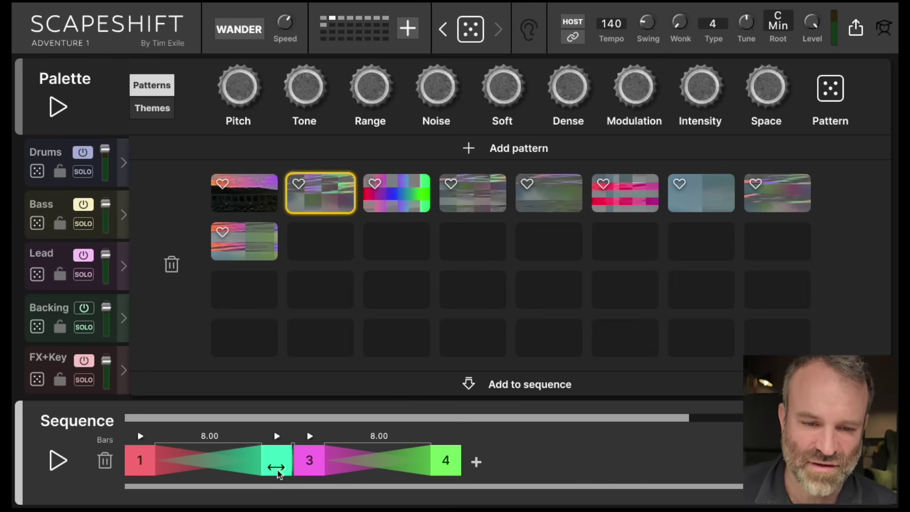
drag(303, 470, 281, 477)
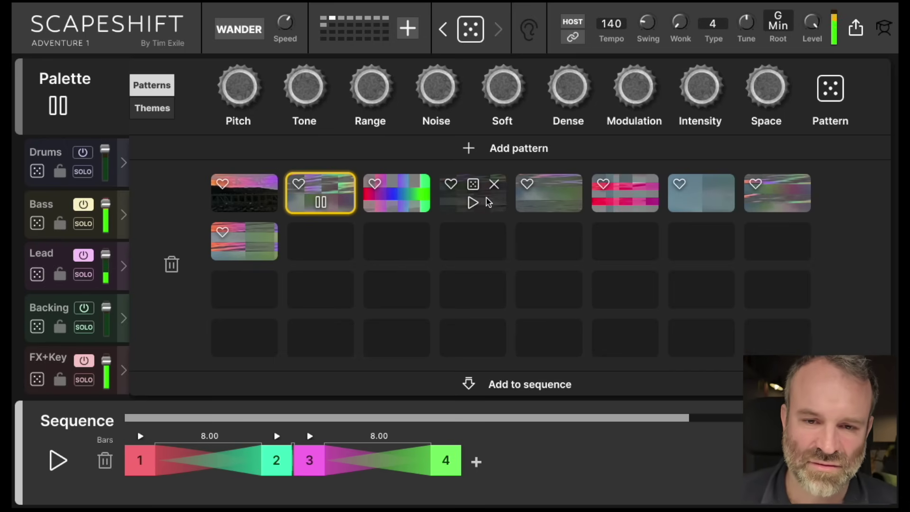
- Audition the fourth, fifth and first palette patterns and stop the playback
click(473, 203)
click(549, 203)
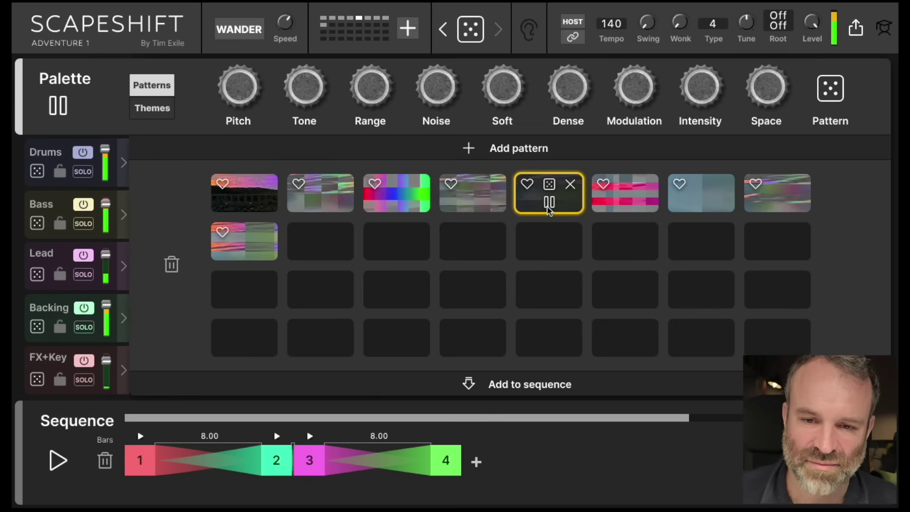
click(240, 204)
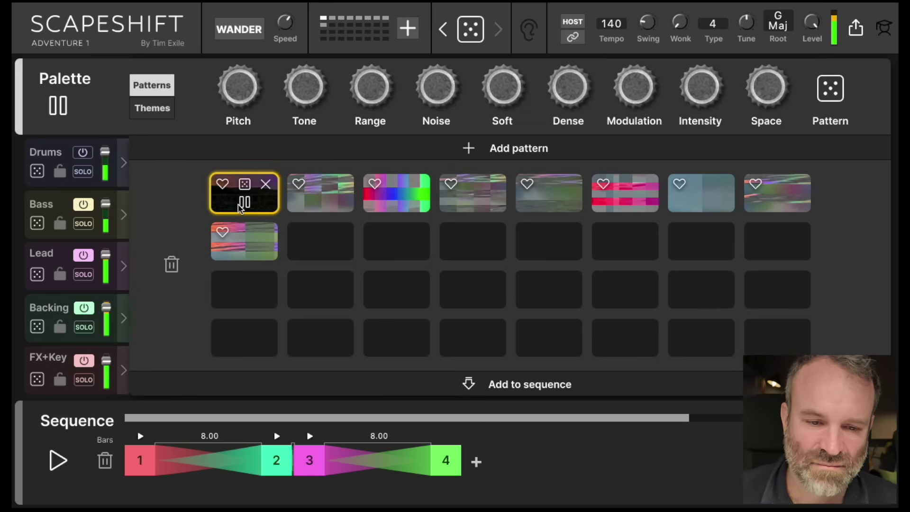
mouse_move(269, 456)
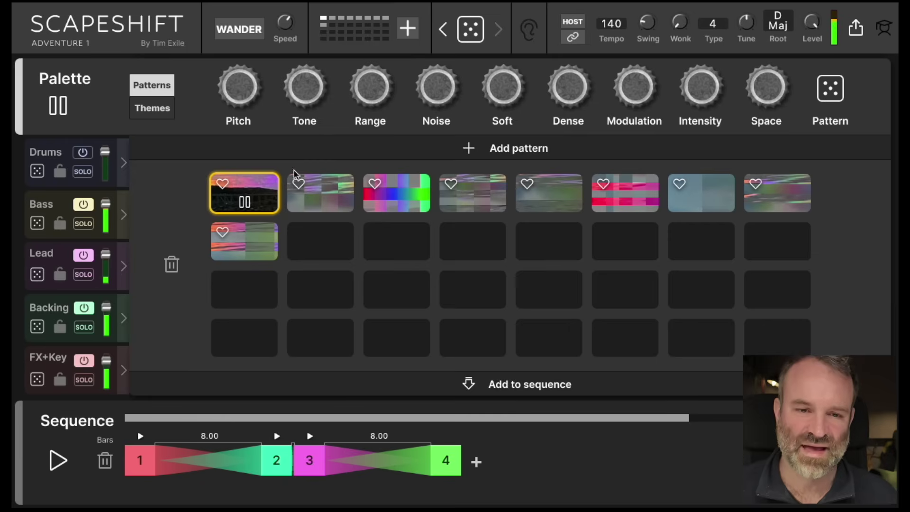
click(246, 205)
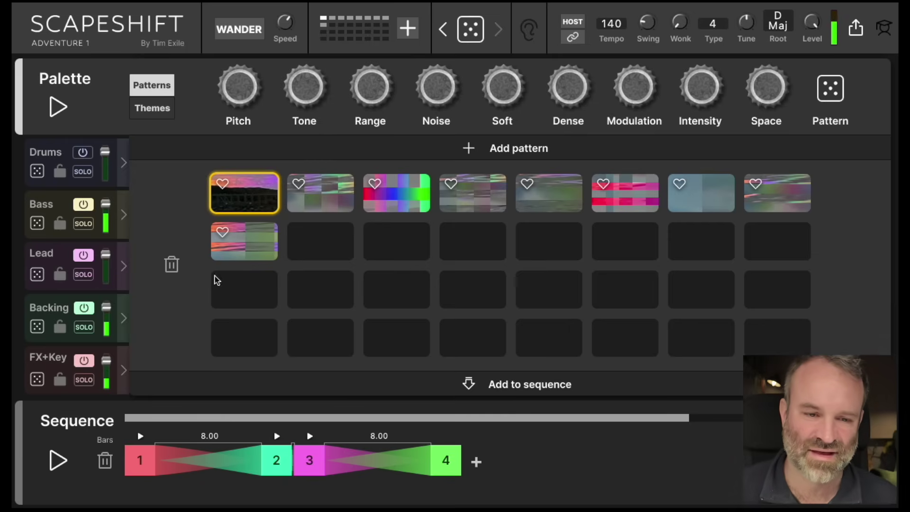
- Play the sequence into the transition after pattern 3 and stop it
click(58, 460)
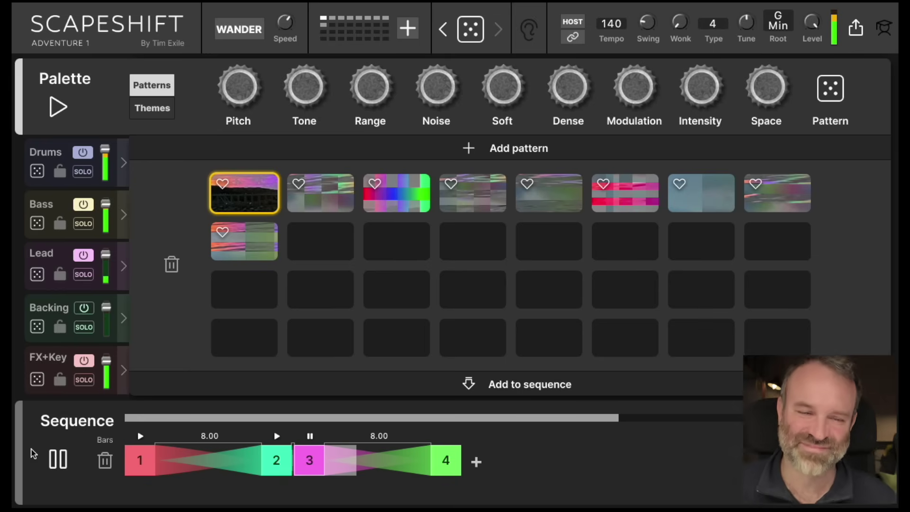
click(57, 461)
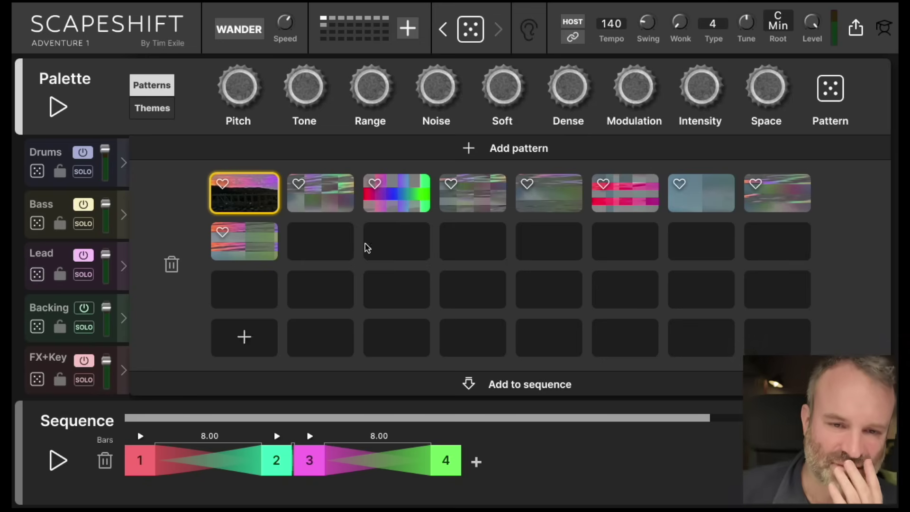
- Play the second palette pattern and open its Drums channel
click(323, 203)
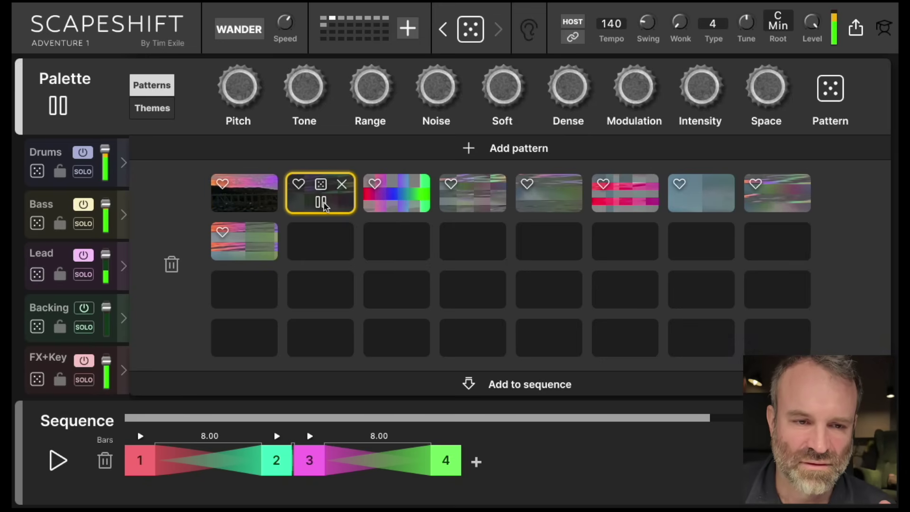
click(47, 153)
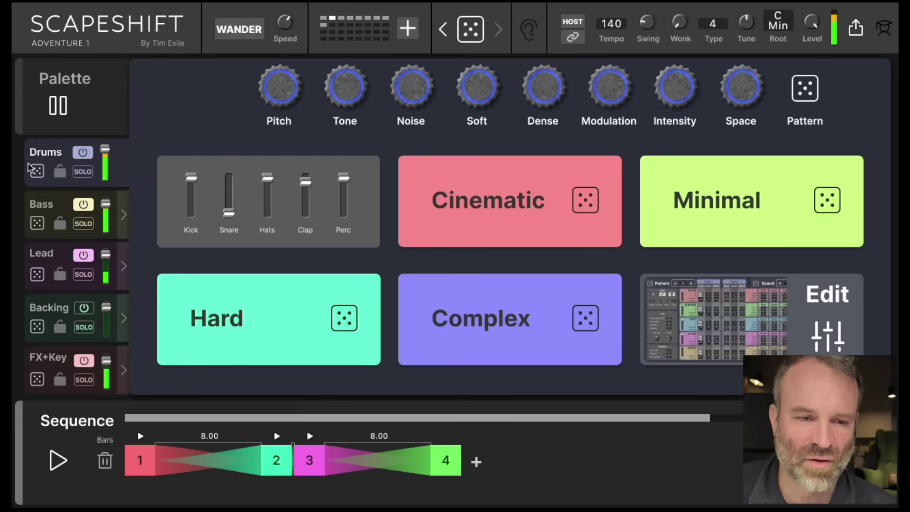
- Try the Drums channel's level fader, switch the channel off and on, and toggle its solo repeatedly, leaving solo off
drag(105, 150, 112, 116)
click(84, 154)
click(85, 154)
click(85, 176)
click(86, 176)
click(85, 176)
click(85, 177)
click(86, 177)
click(85, 174)
click(84, 174)
click(85, 173)
click(84, 173)
click(85, 174)
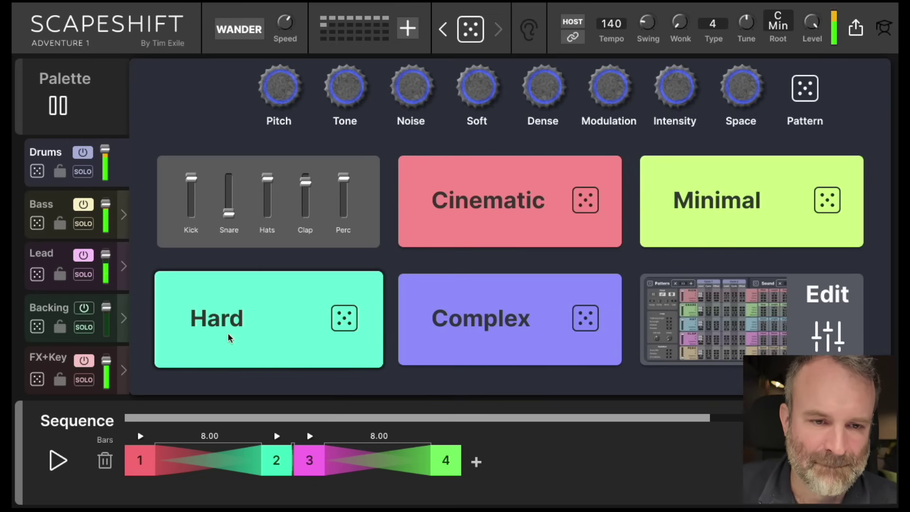
- Generate three drum variations from the Hard theme and one from the Cinematic theme
click(274, 325)
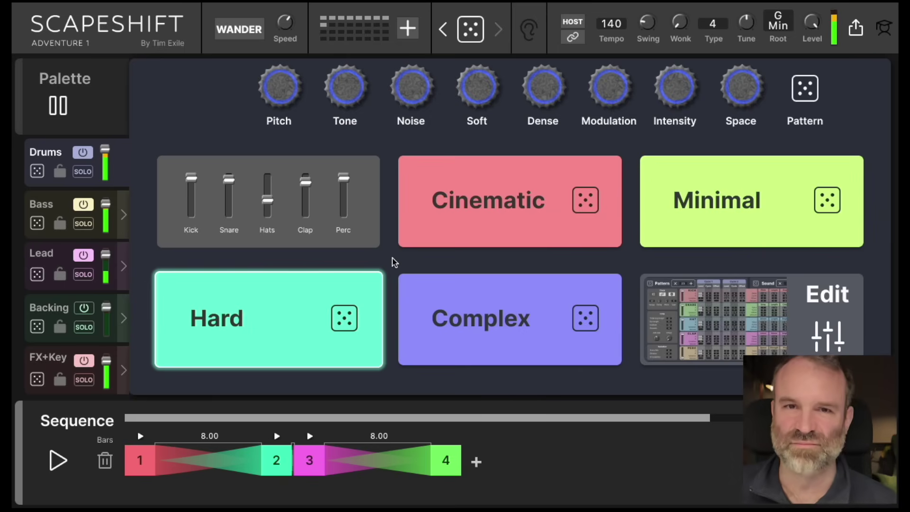
click(242, 321)
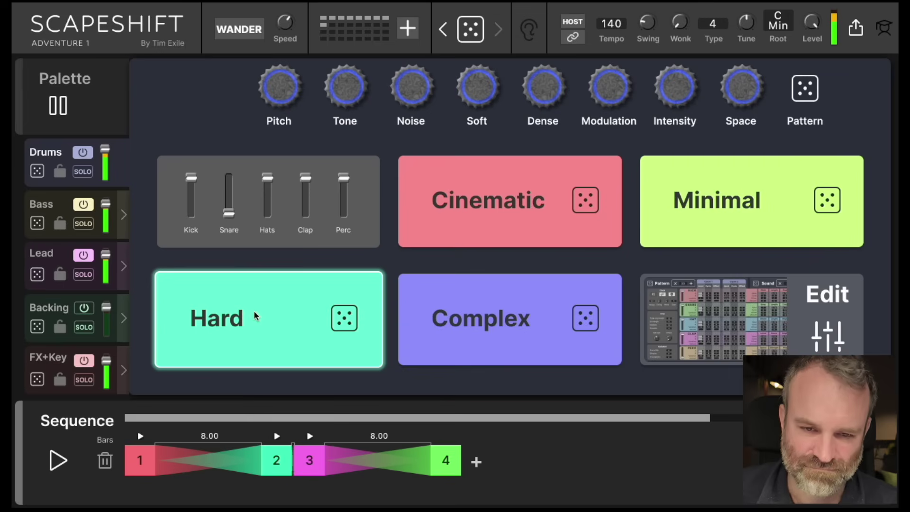
click(254, 312)
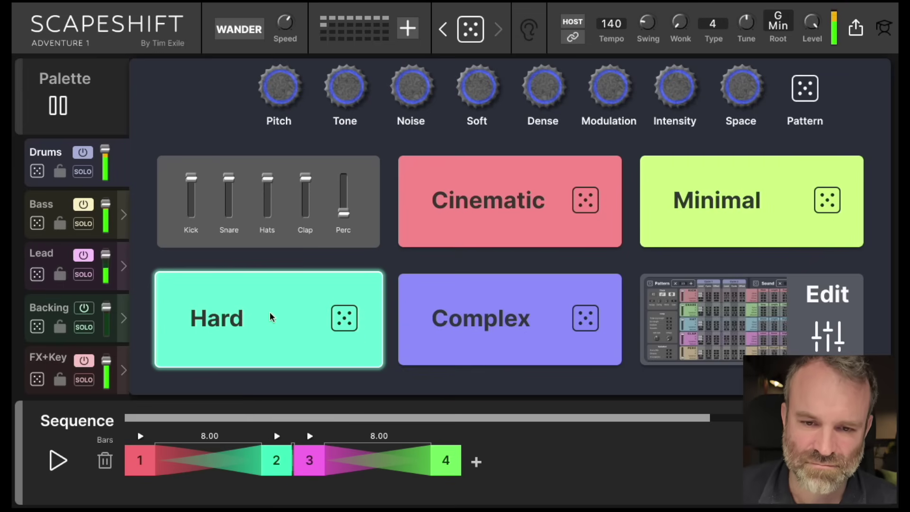
click(503, 197)
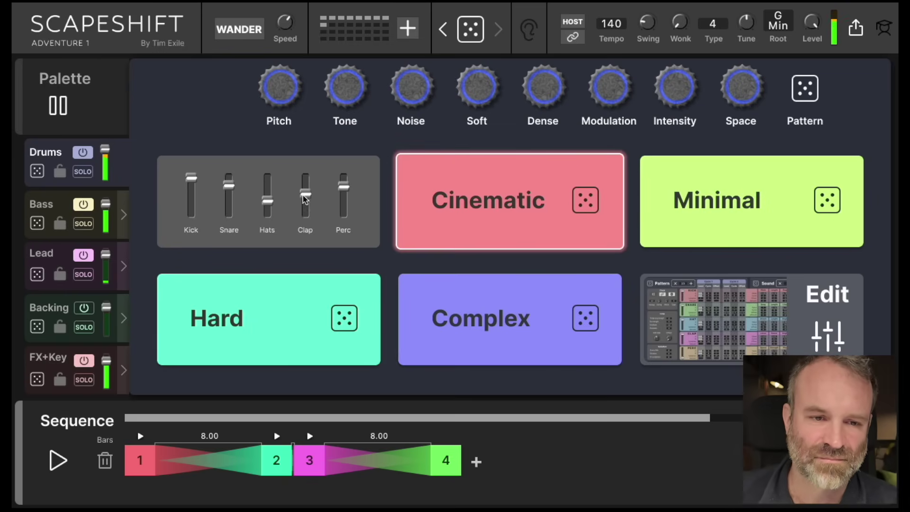
- Switch off the Bass and Lead channels and generate drums from the Minimal theme
click(83, 204)
click(82, 256)
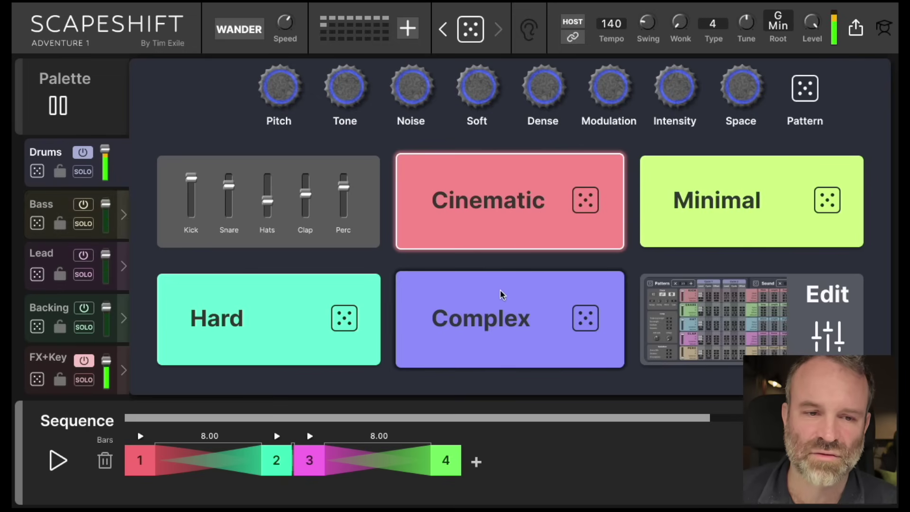
click(729, 203)
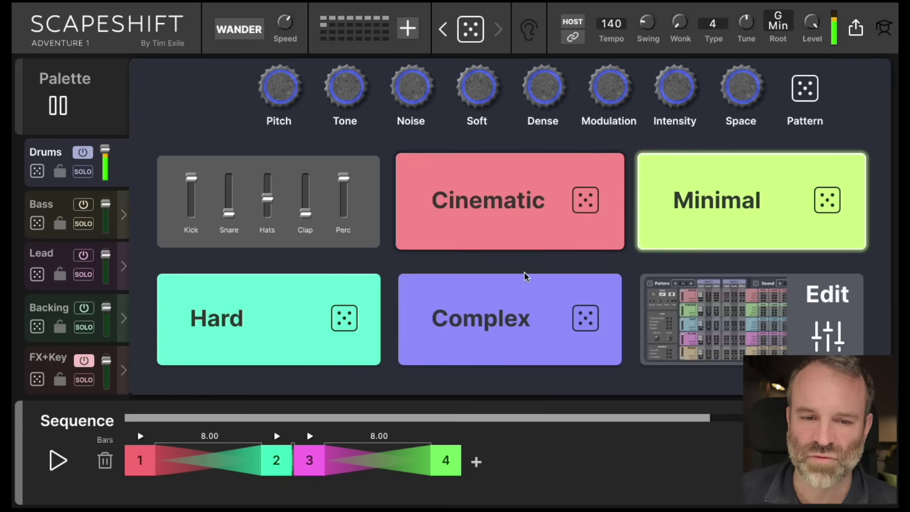
- Pull the drums towards the Hard and Complex themes, and randomise them twice from the Complex theme
drag(348, 321, 386, 362)
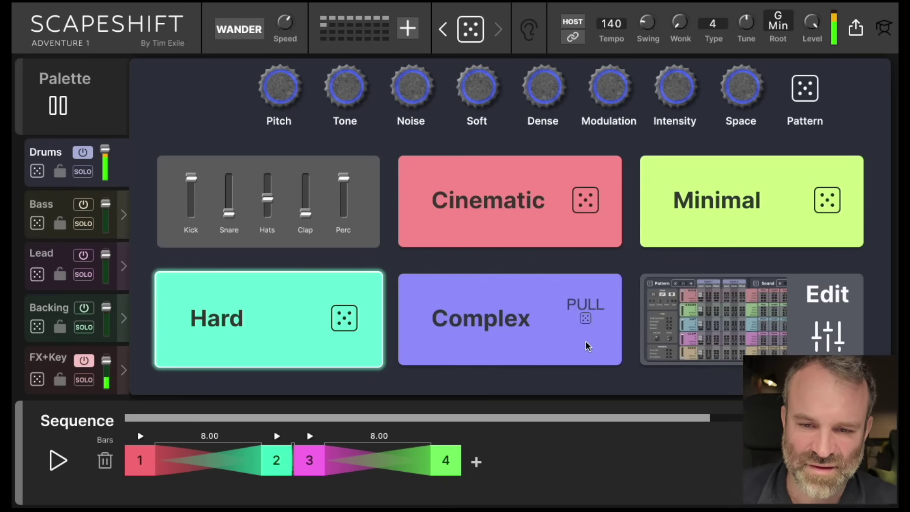
click(586, 362)
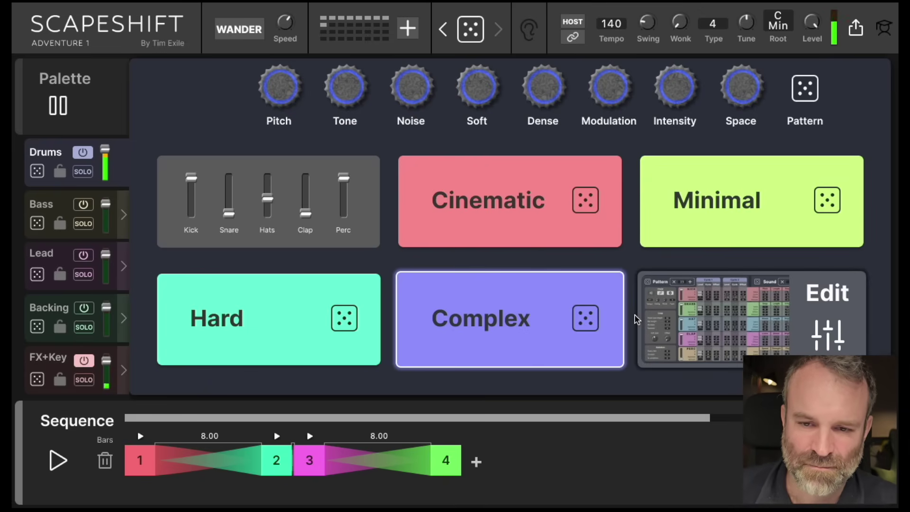
click(587, 317)
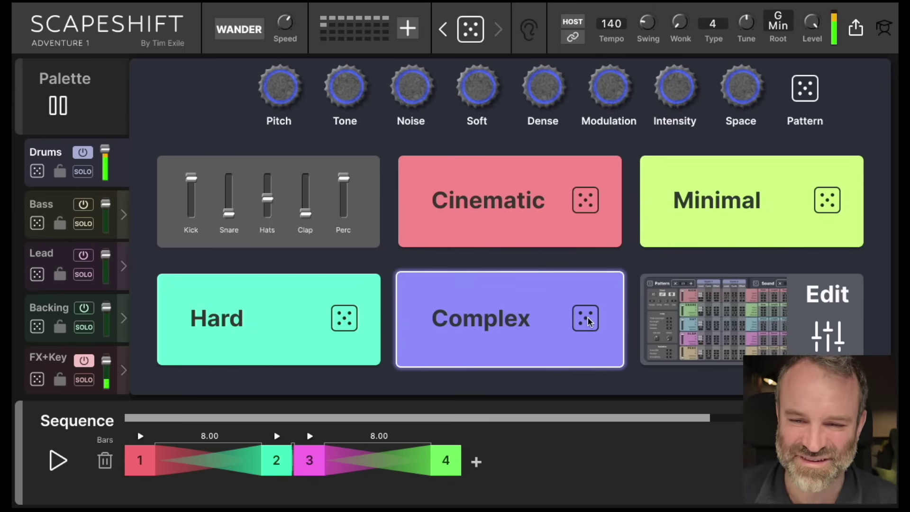
click(588, 321)
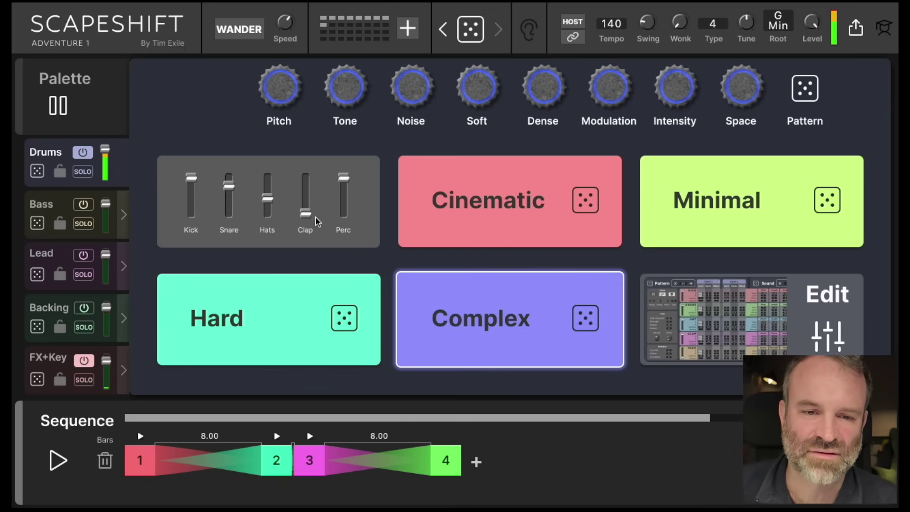
- Raise the Snare, Hats and Clap levels to full in the drum mixer
drag(307, 214, 311, 142)
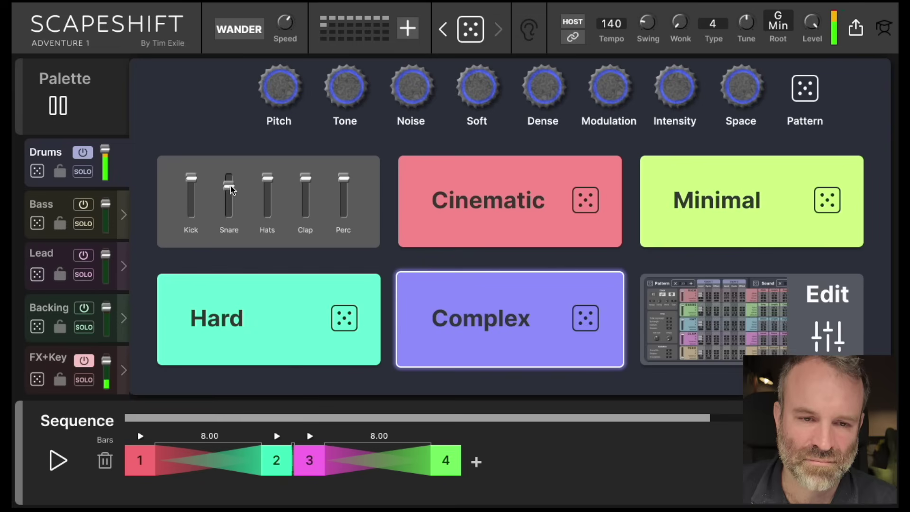
drag(231, 189, 234, 142)
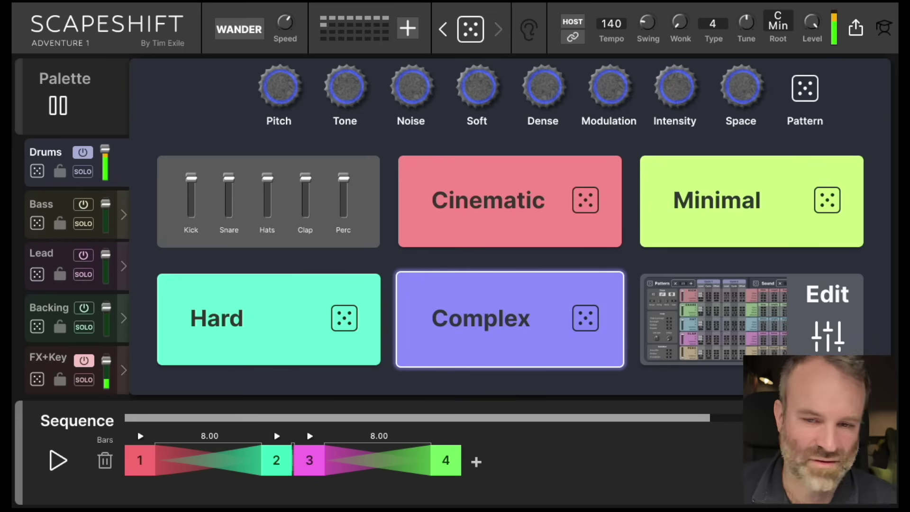
- Open the detailed drum editor and adjust the loop's A/B Split
click(723, 319)
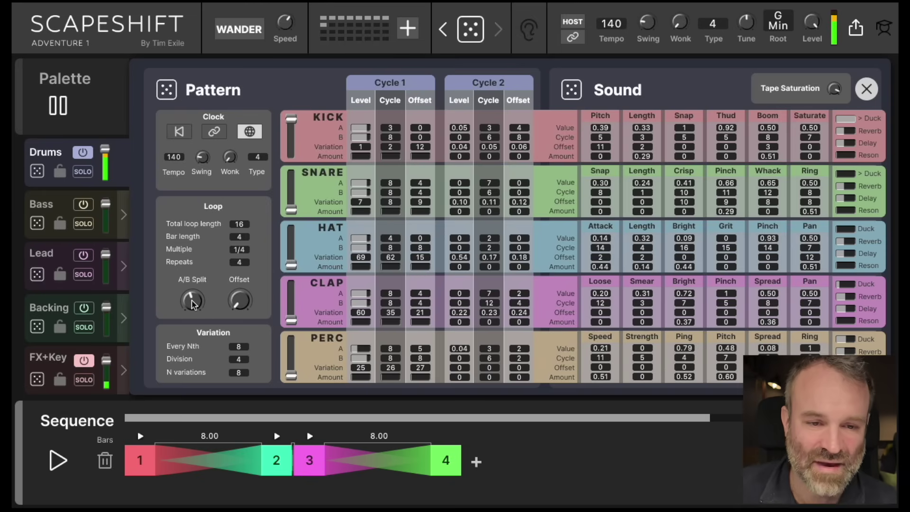
drag(192, 303, 192, 300)
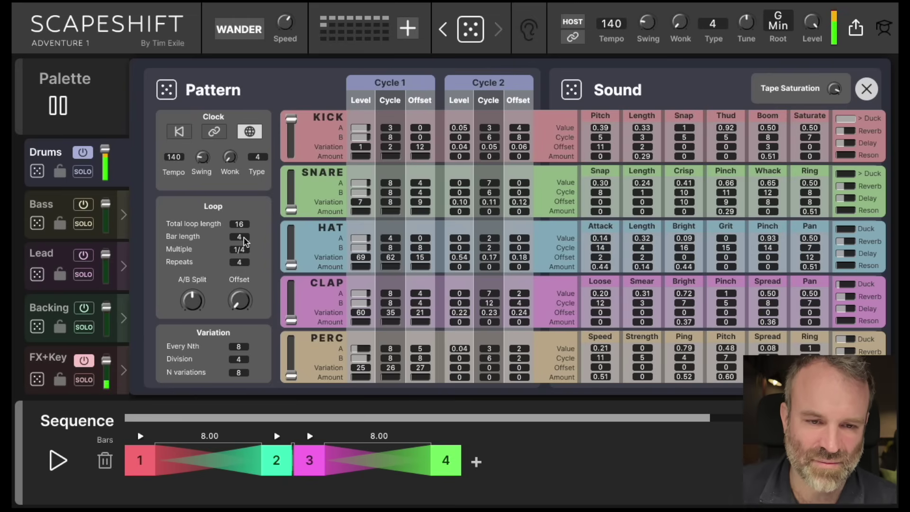
- Try a loop bar length of 5 with multiples of 1/8 and 1/2, and restore 4 and 1/4
drag(245, 241, 246, 229)
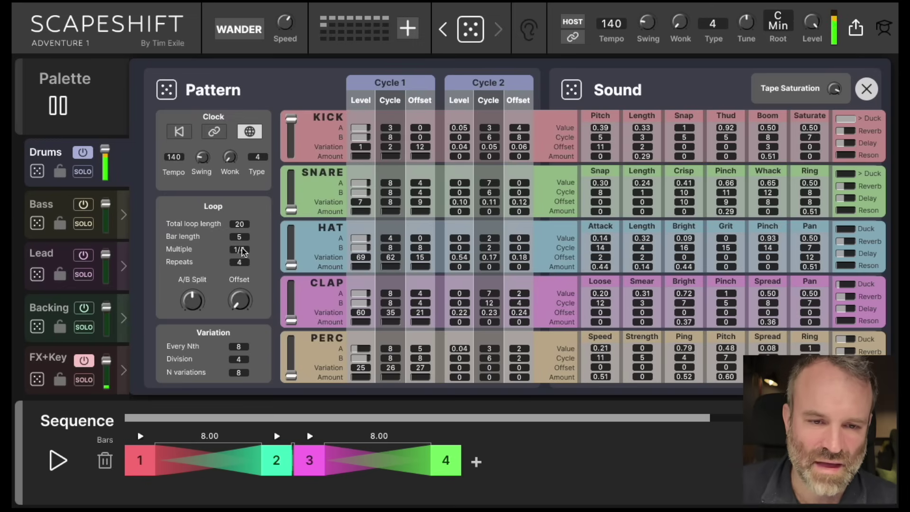
drag(246, 251, 240, 290)
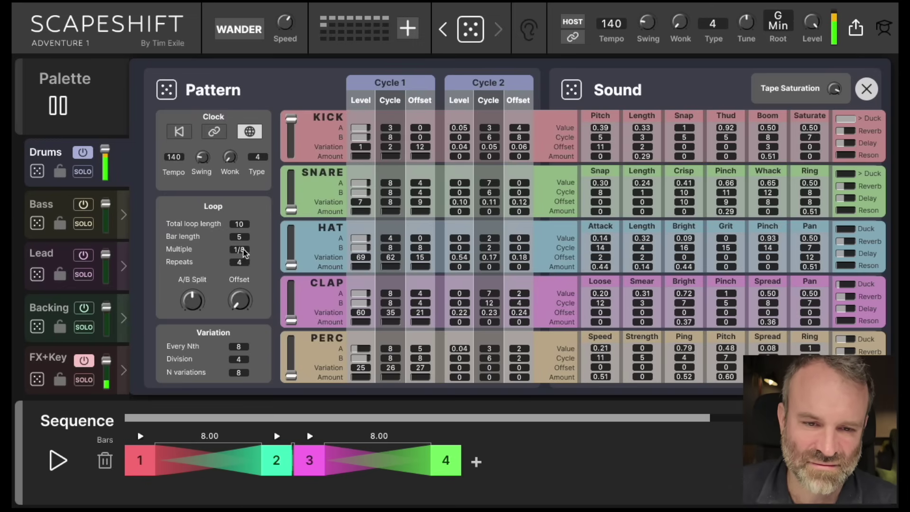
drag(246, 255, 247, 228)
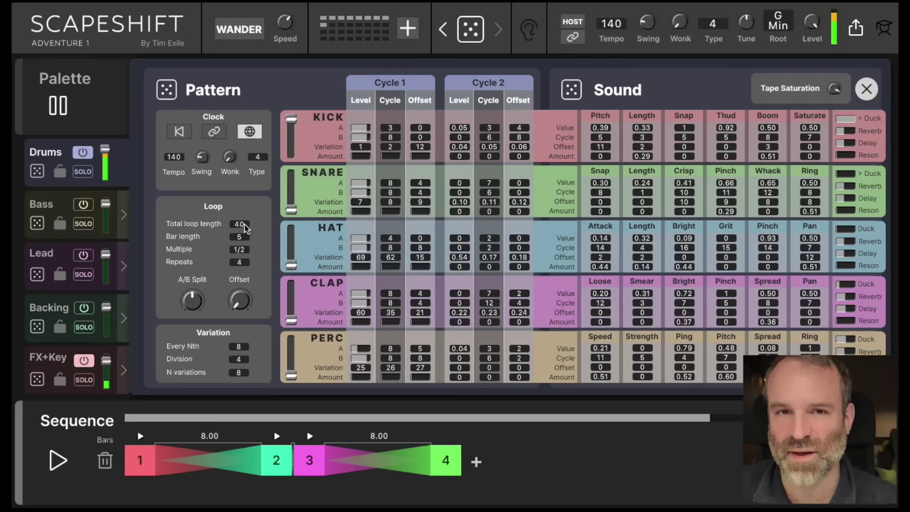
drag(246, 229, 242, 255)
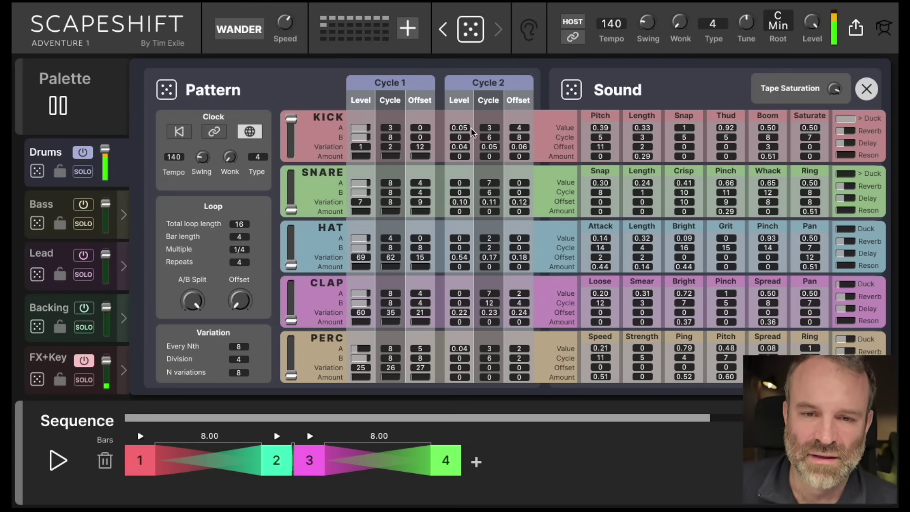
- Set the kick's A row to a Cycle 2 level of 0 and a Cycle 1 cycle of 4 with offset 0
drag(464, 132, 450, 272)
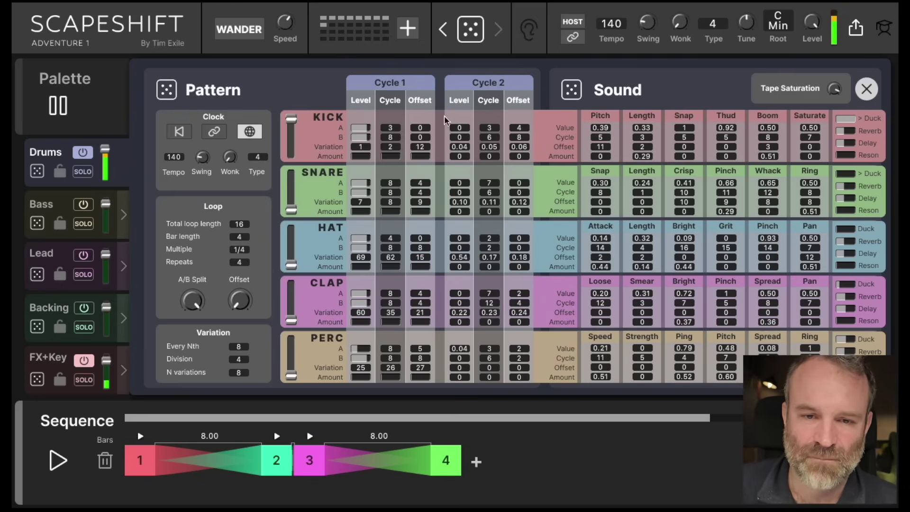
drag(394, 132, 392, 166)
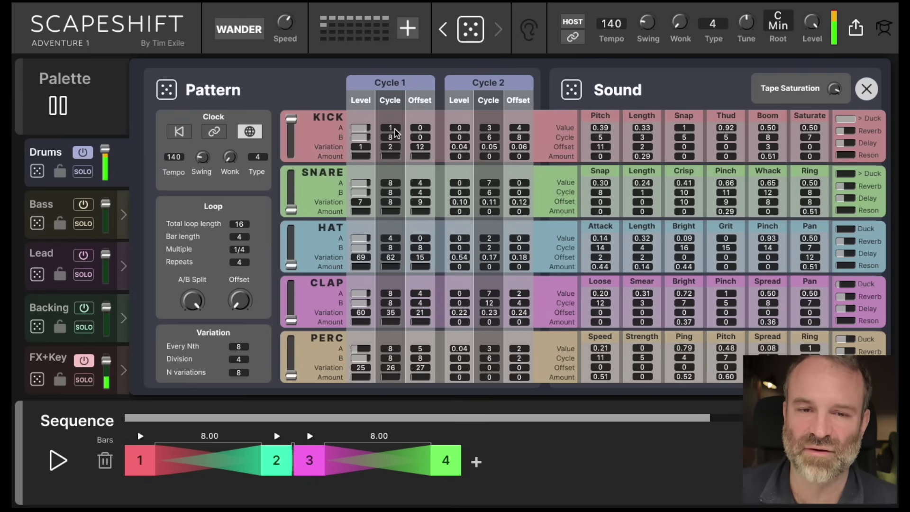
drag(397, 134, 395, 129)
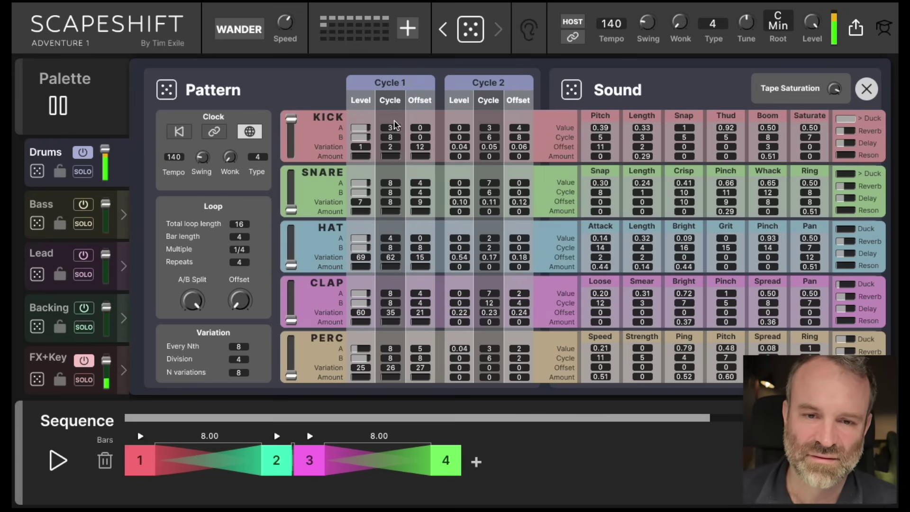
scroll(395, 128, up, 1)
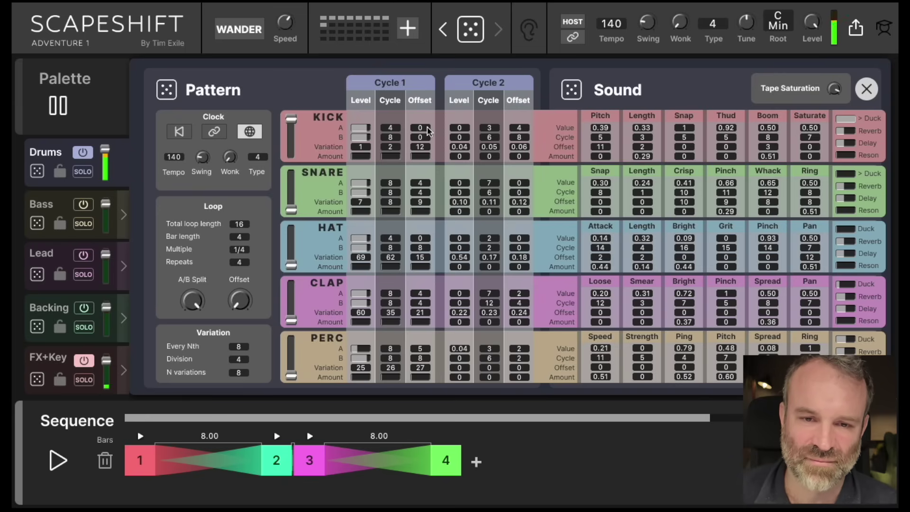
drag(424, 128, 425, 134)
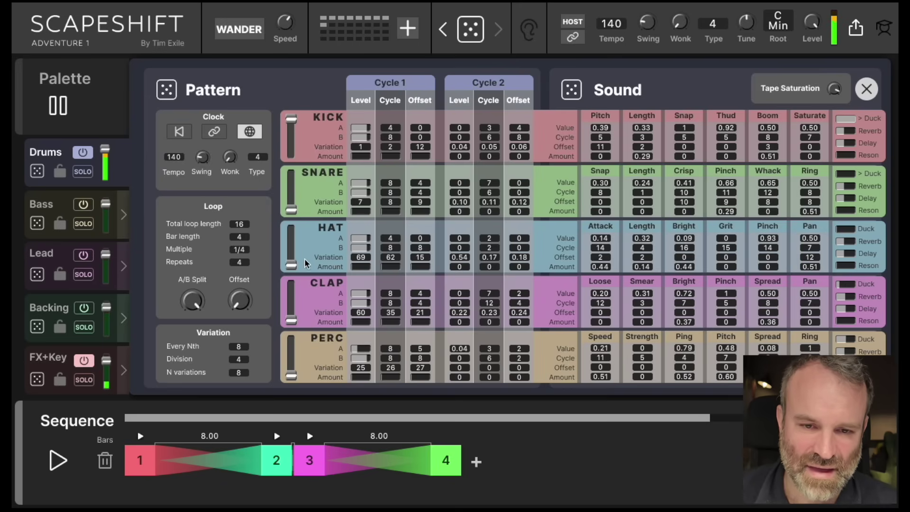
- Raise the Hat level to full and shape its sound with Attack 0, Length 0, Bright 0.62 and Pinch 1, zeroing the Length and Bright amounts
drag(290, 266, 291, 229)
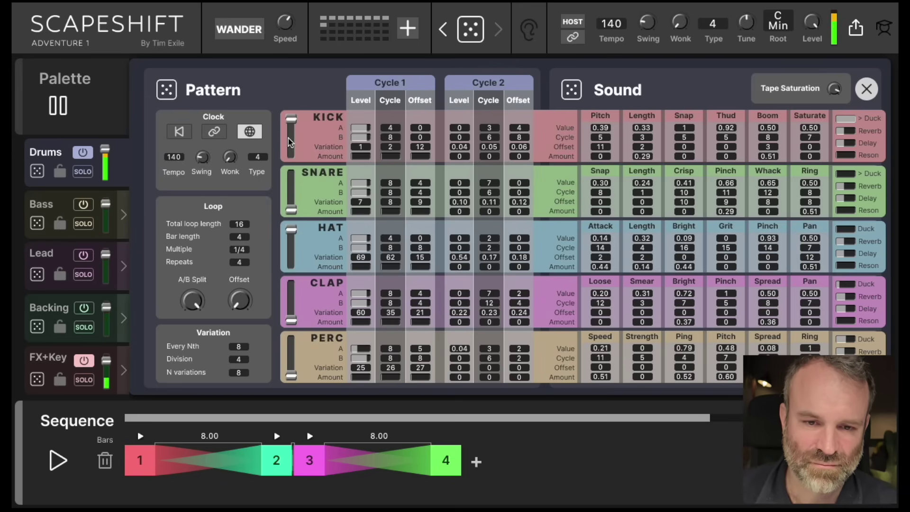
double_click(607, 239)
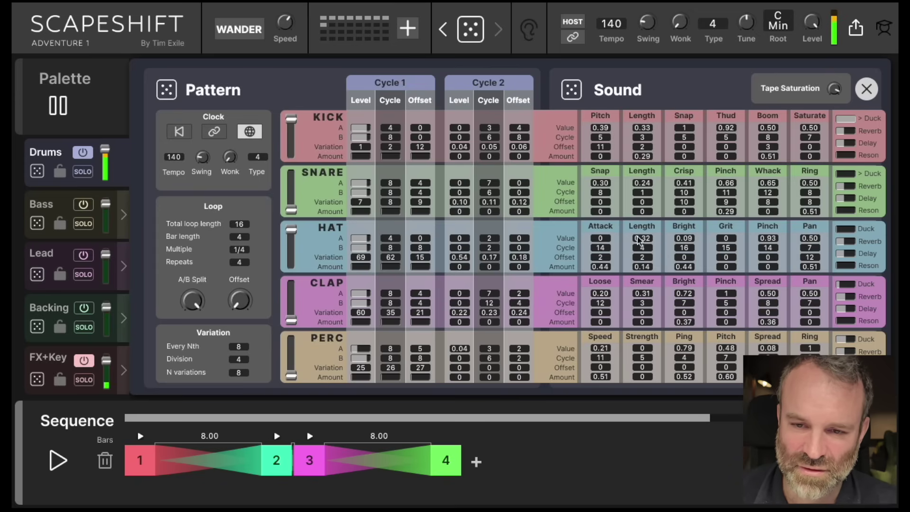
double_click(651, 239)
drag(695, 238, 689, 256)
double_click(685, 268)
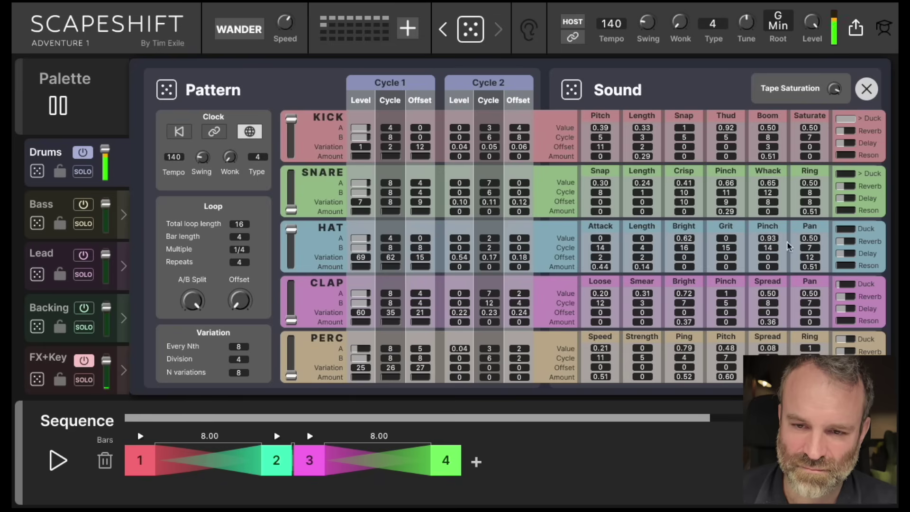
double_click(644, 269)
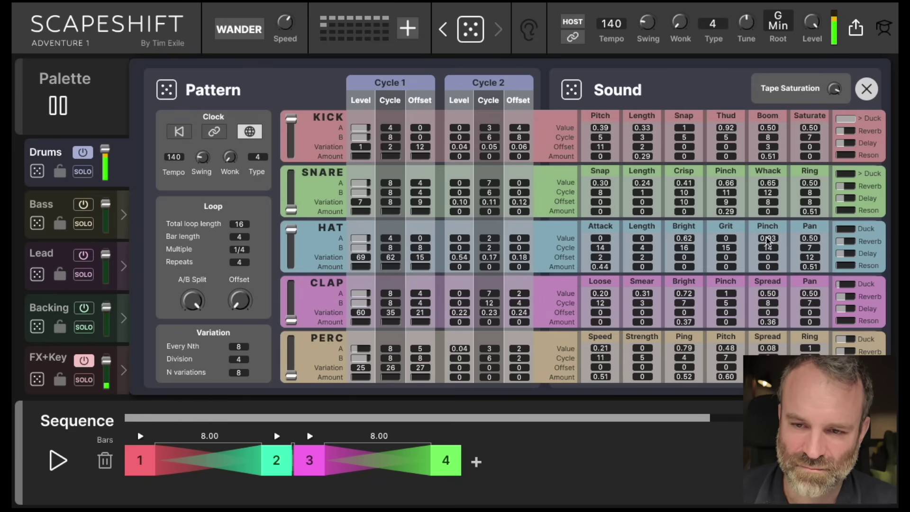
drag(764, 245, 765, 232)
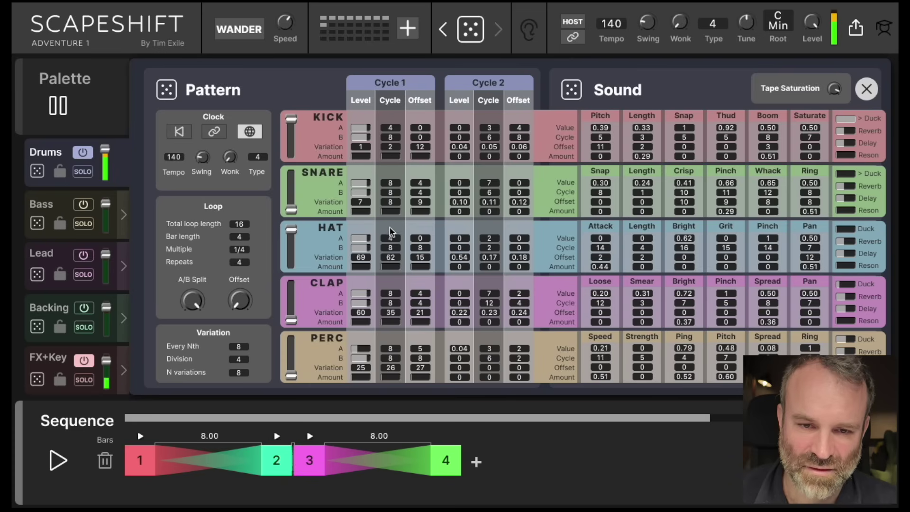
- In Cycle 1, set the hat's A cycle to 2 and the kick's A offset to 1
drag(392, 239, 393, 256)
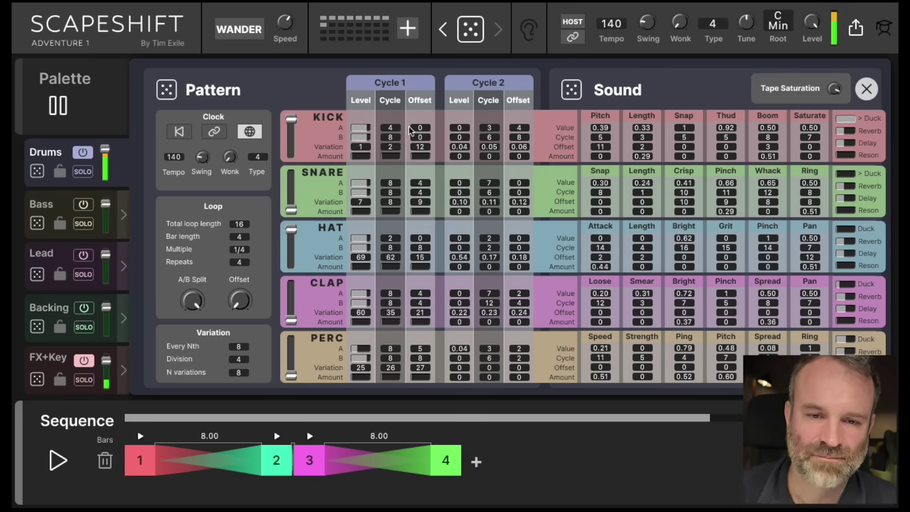
drag(425, 132, 426, 126)
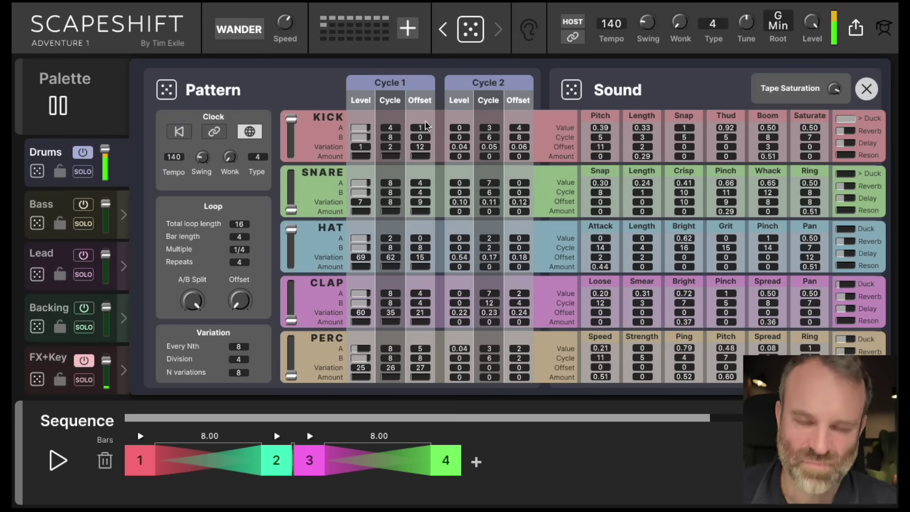
- Set the kick's A row to cycle 6, offset 0 in Cycle 1 and level 0.06, cycle 5, offset 2 in Cycle 2; centre the A/B Split
drag(426, 126, 425, 145)
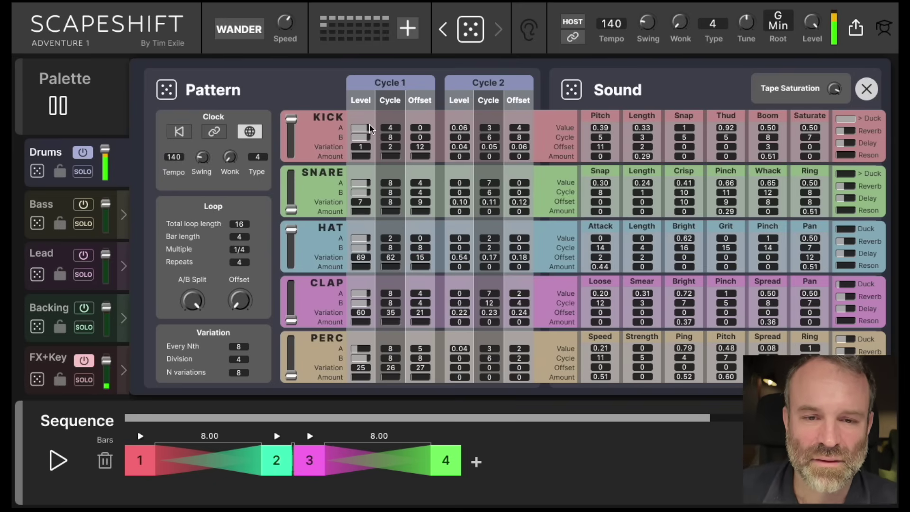
drag(493, 132, 493, 124)
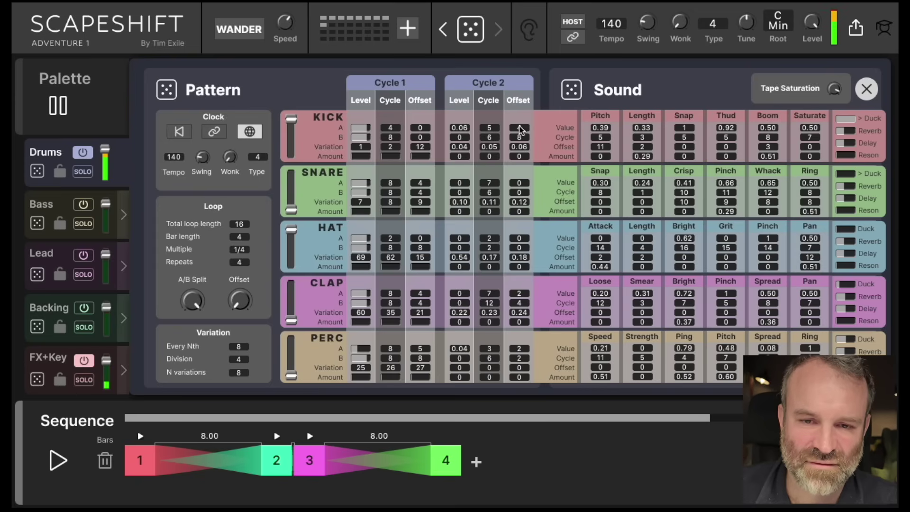
drag(521, 132, 522, 143)
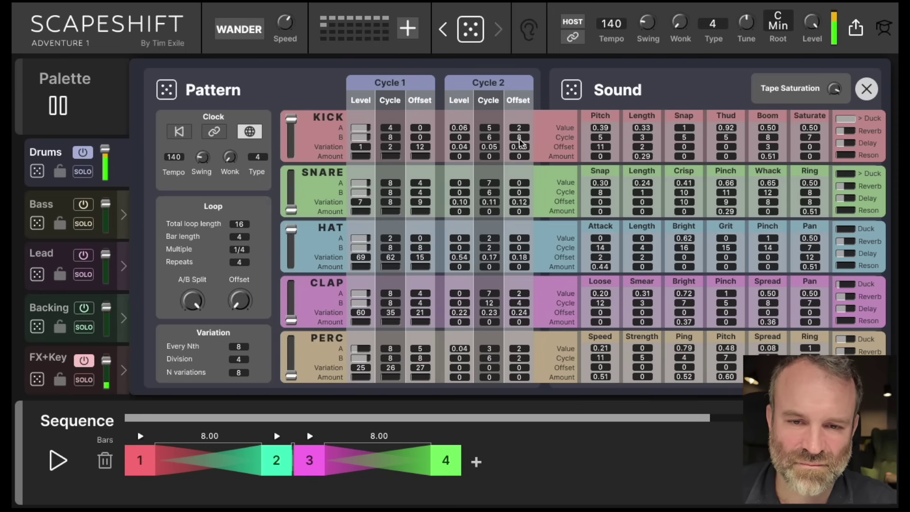
drag(391, 128, 397, 121)
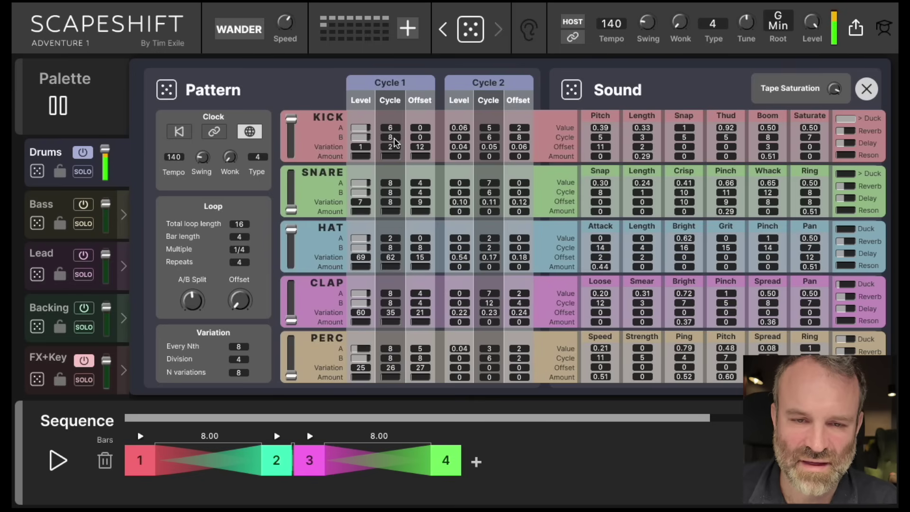
- Set the kick's B row to Cycle 1 cycle 4 and Cycle 2 level 0.10, cycle 5, offset 5, and raise the Snare level to full
drag(393, 139, 393, 153)
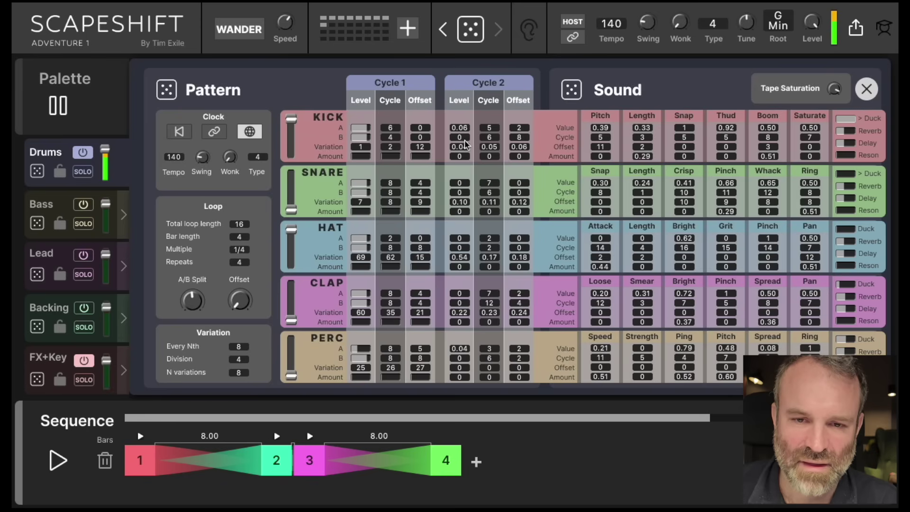
drag(491, 138, 521, 151)
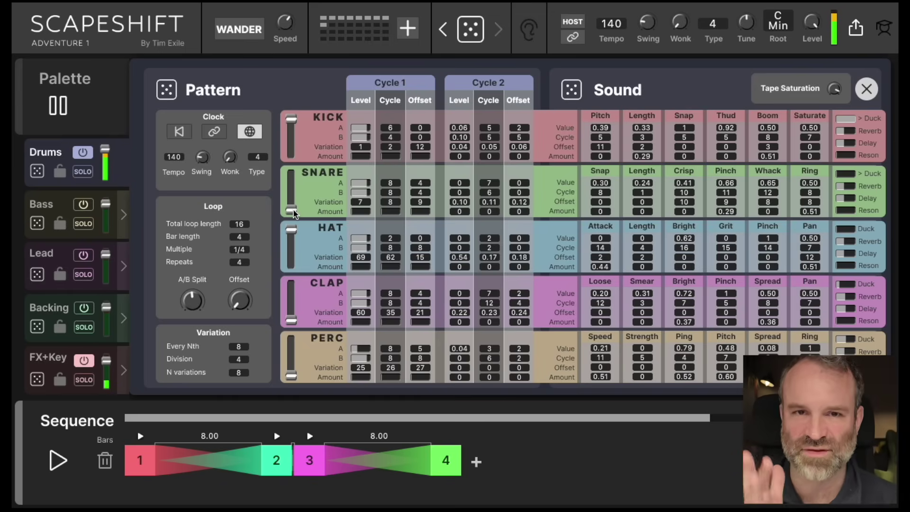
drag(293, 208, 293, 144)
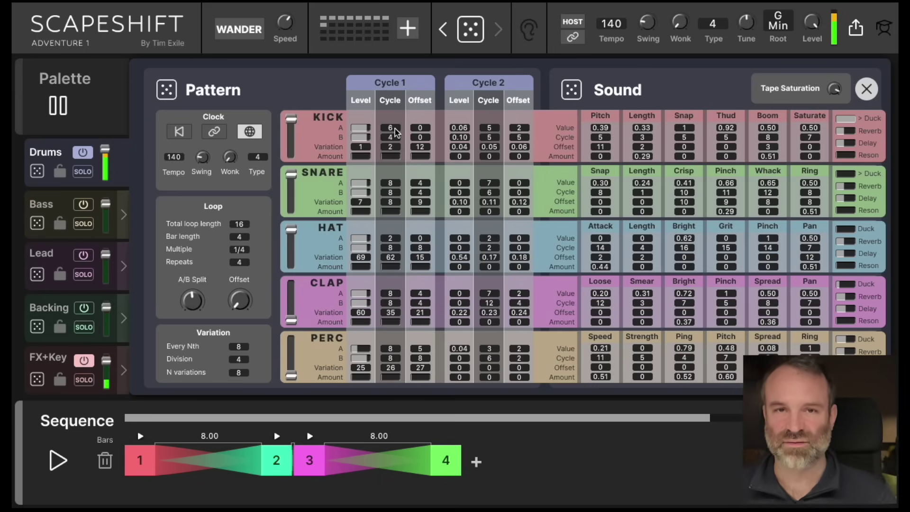
- Close the detailed editors of the Bass and Drums channels and return to the Palette's pattern grid
click(59, 205)
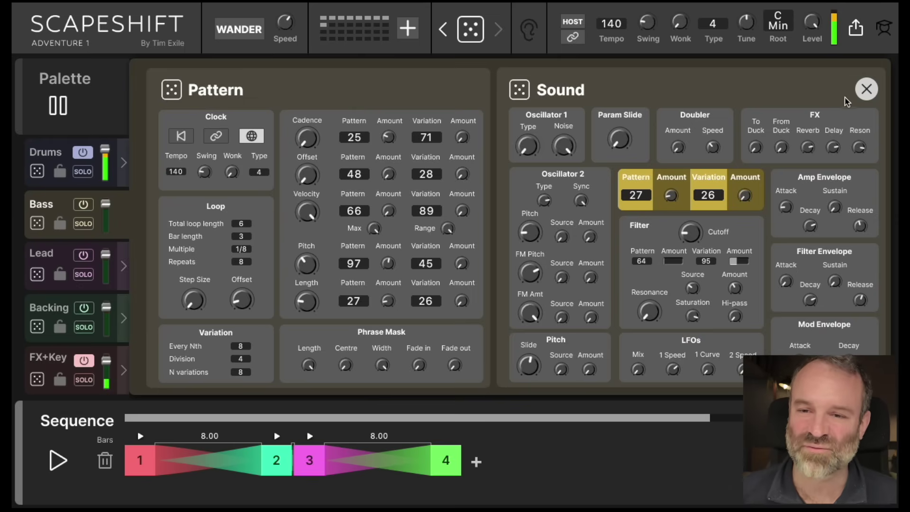
click(867, 90)
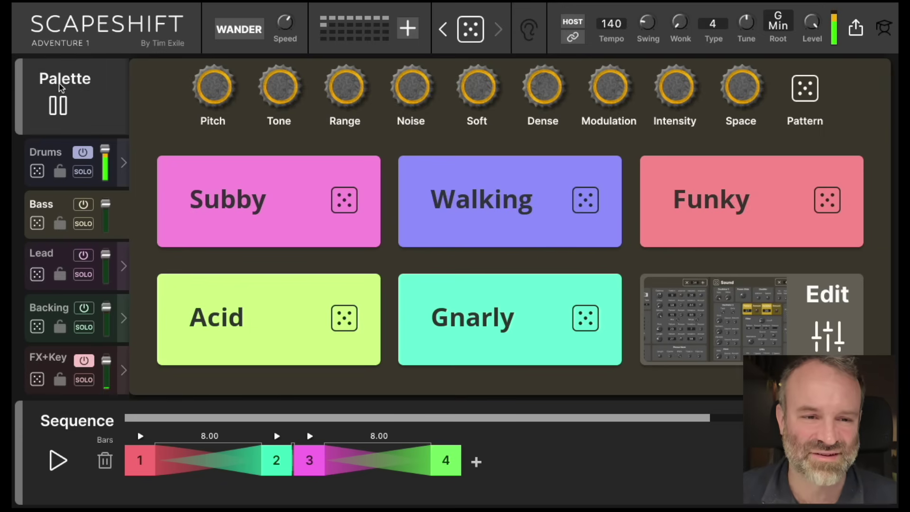
click(48, 154)
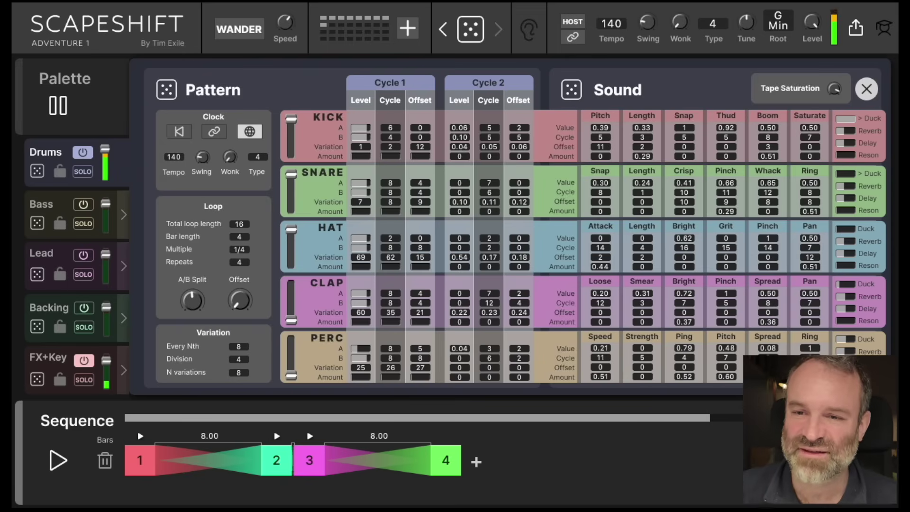
click(867, 89)
click(82, 84)
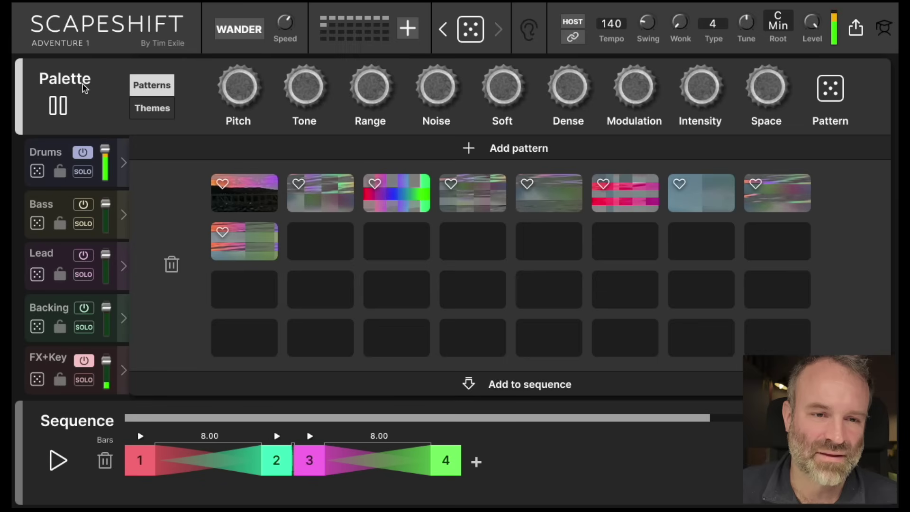